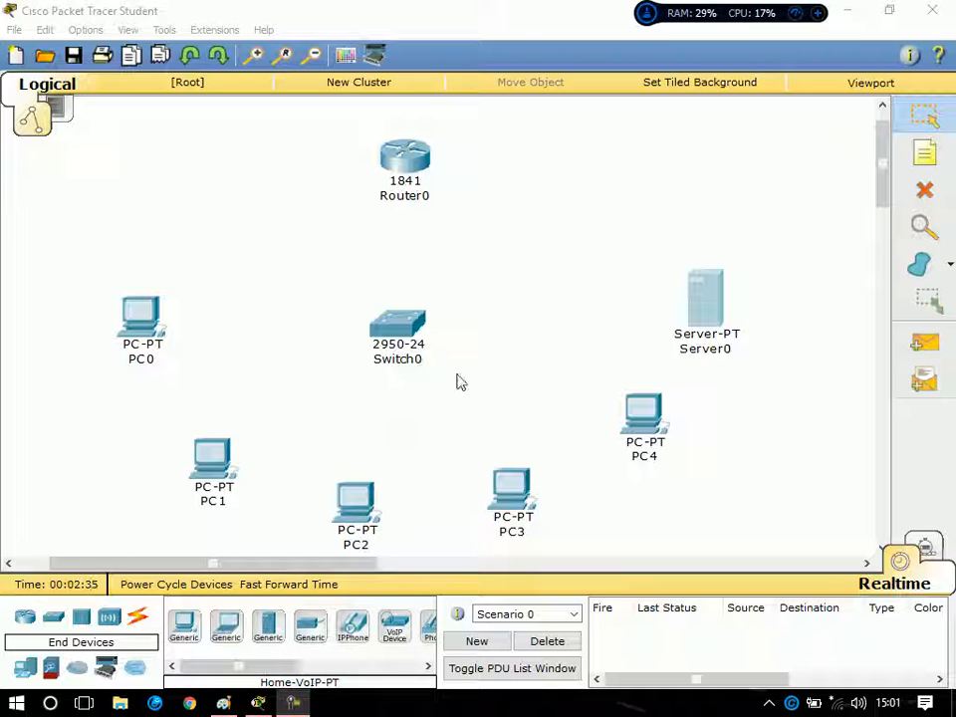
Move Switch0 closer to Router0 and display the available router models.
drag(397, 326, 402, 293)
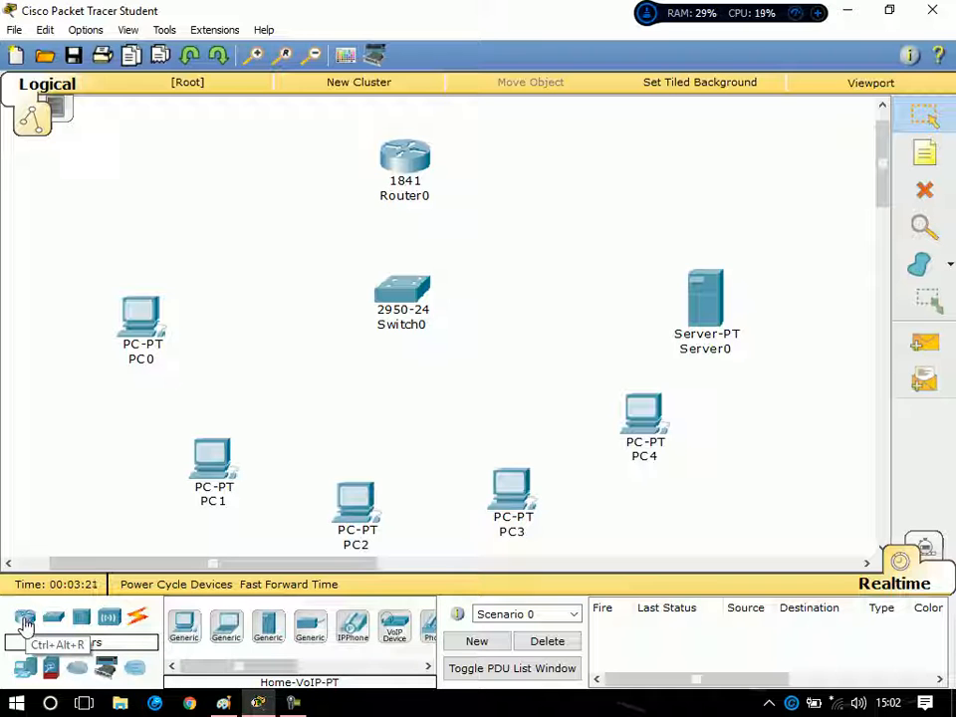
click(26, 621)
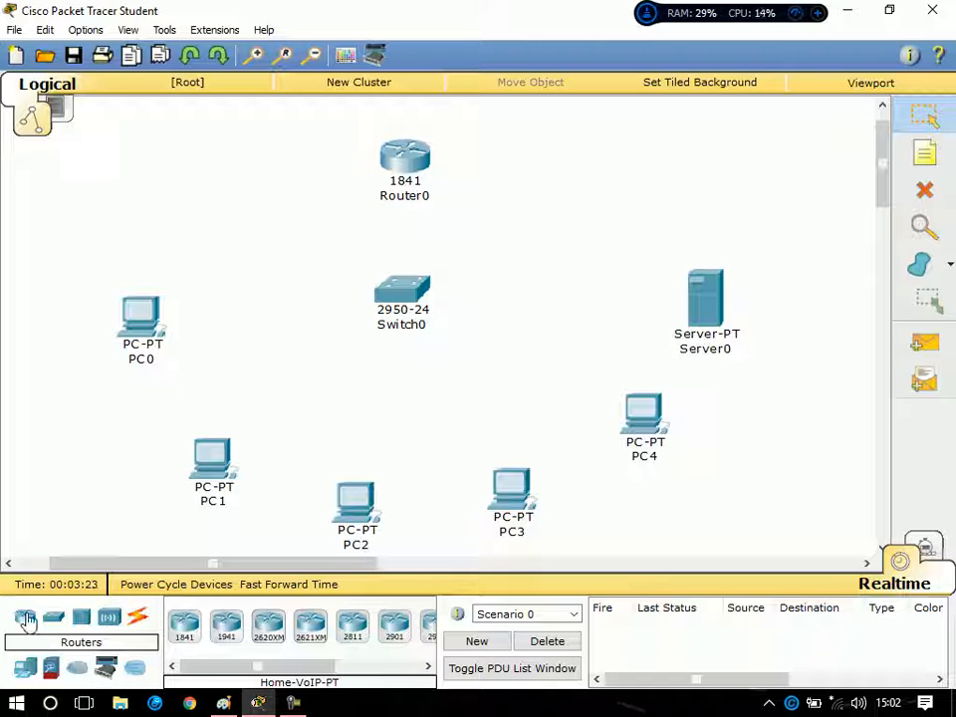
Turn on the Windows Magnifier in the Ease of Access settings and close Settings.
key(super+u)
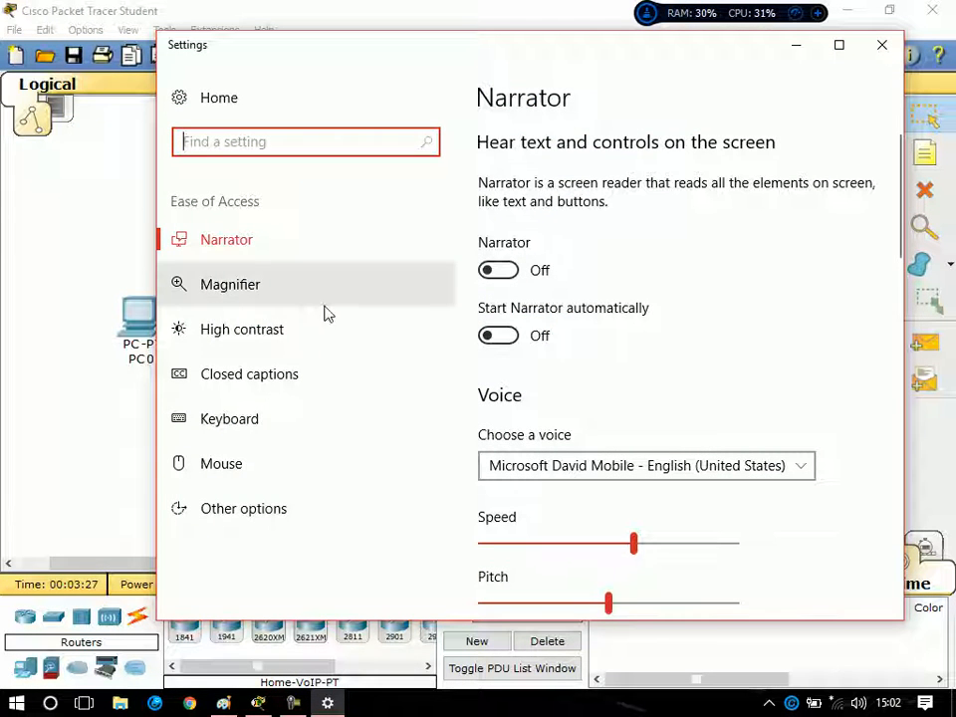
click(239, 288)
click(499, 211)
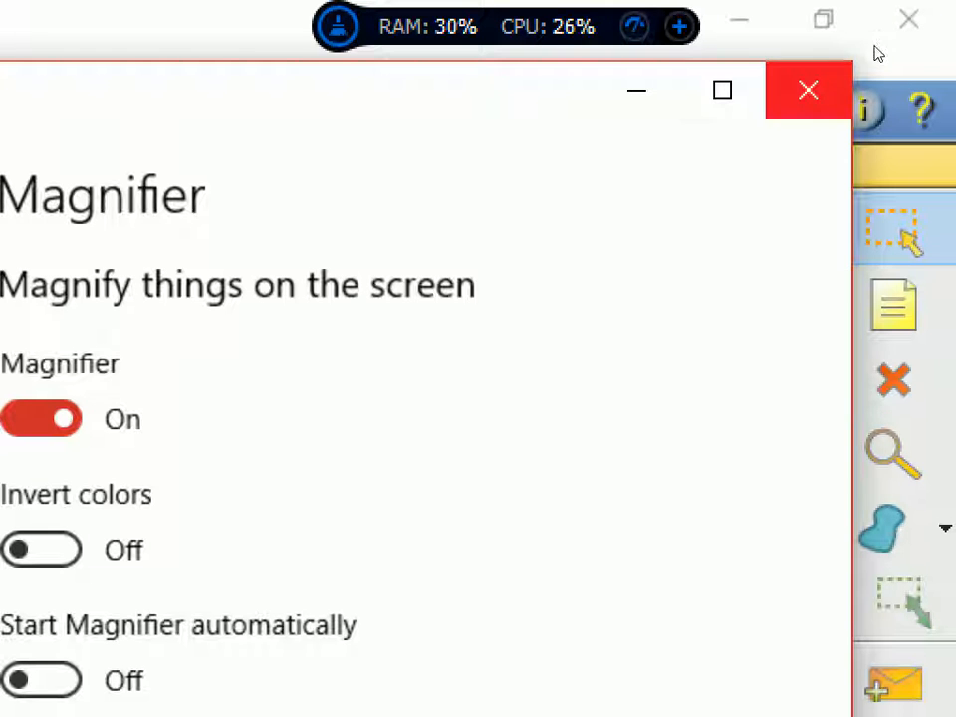
click(808, 89)
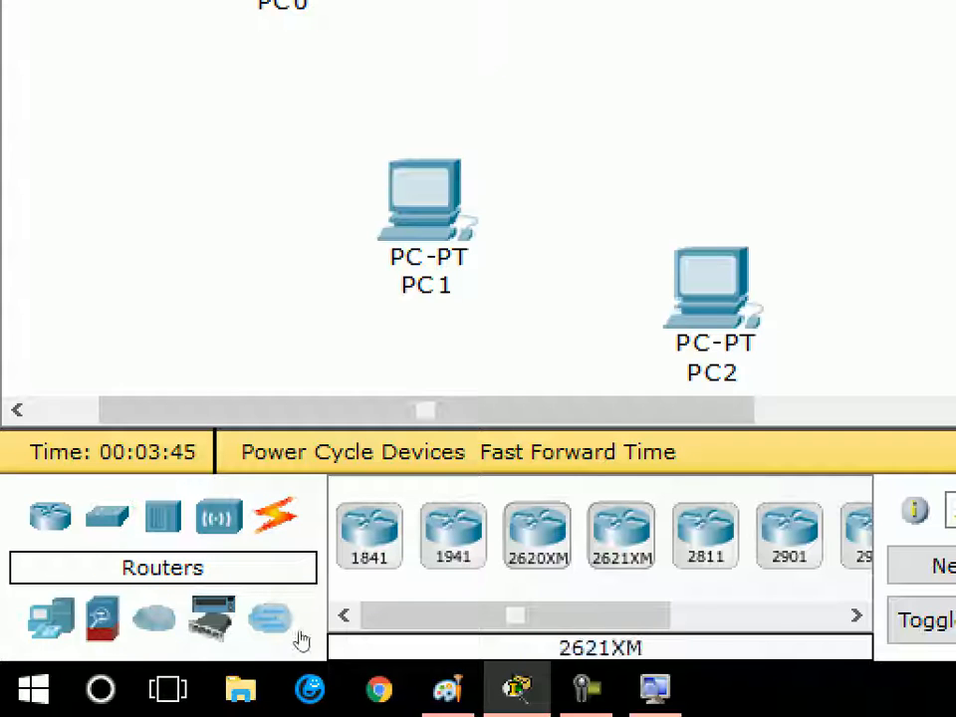
Examine the available router, switch and end-device models and the connection cable types.
mouse_move(538, 615)
mouse_down()
mouse_move(708, 615)
mouse_move(527, 615)
mouse_up()
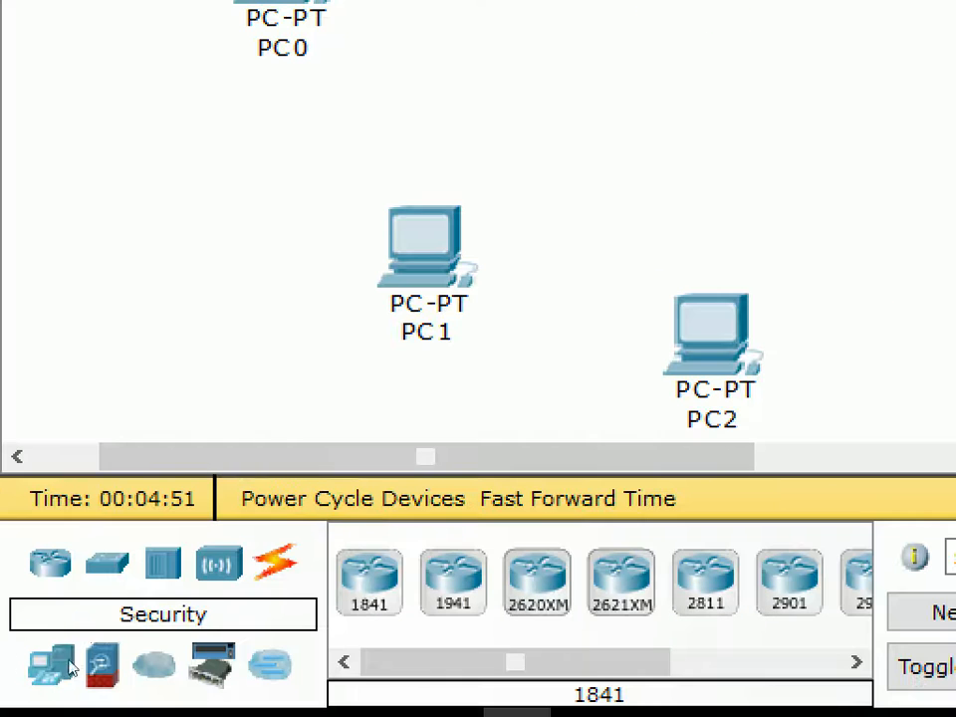
click(6, 604)
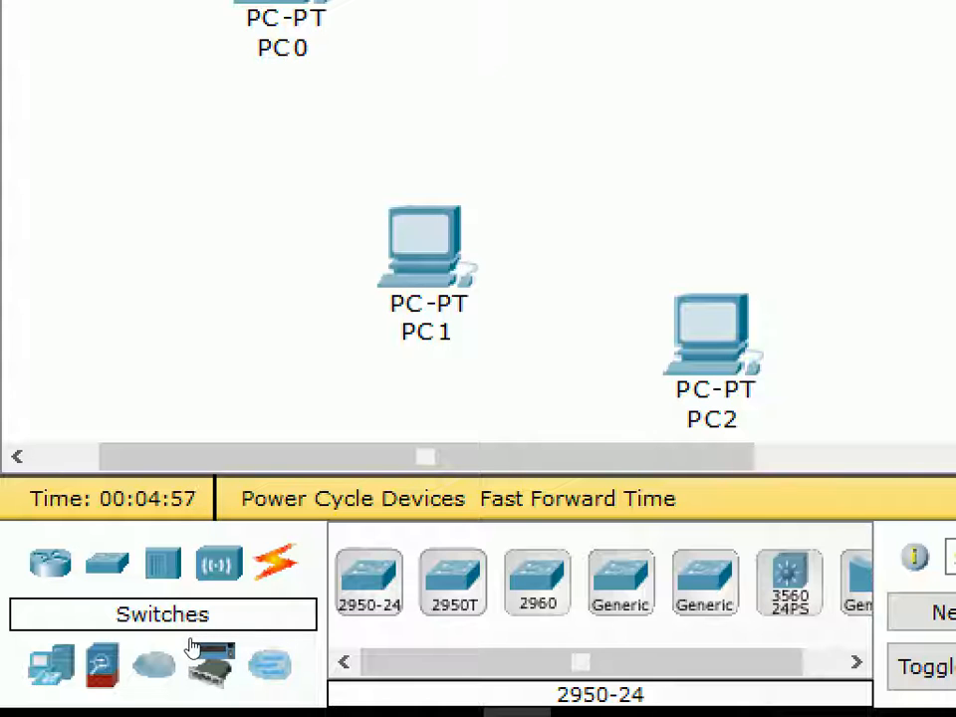
drag(242, 664, 397, 664)
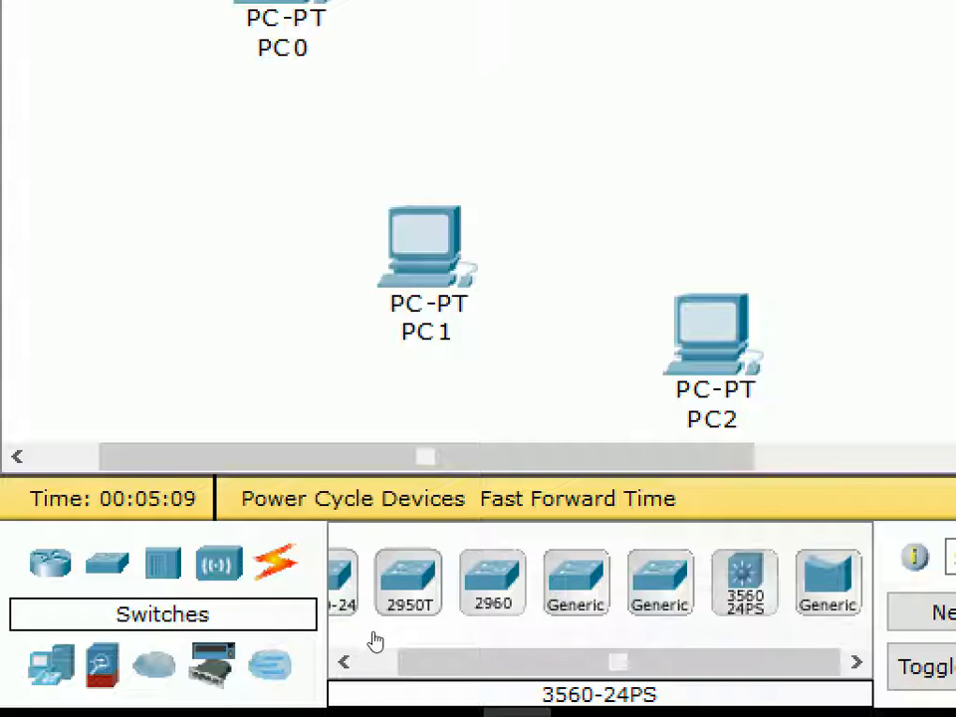
click(345, 661)
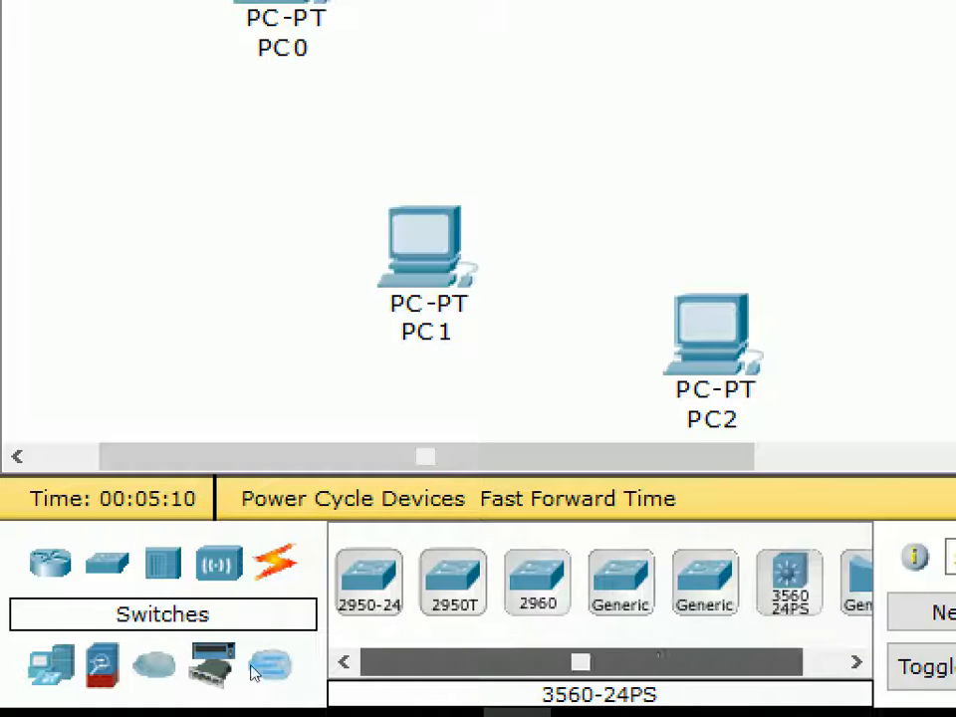
click(24, 675)
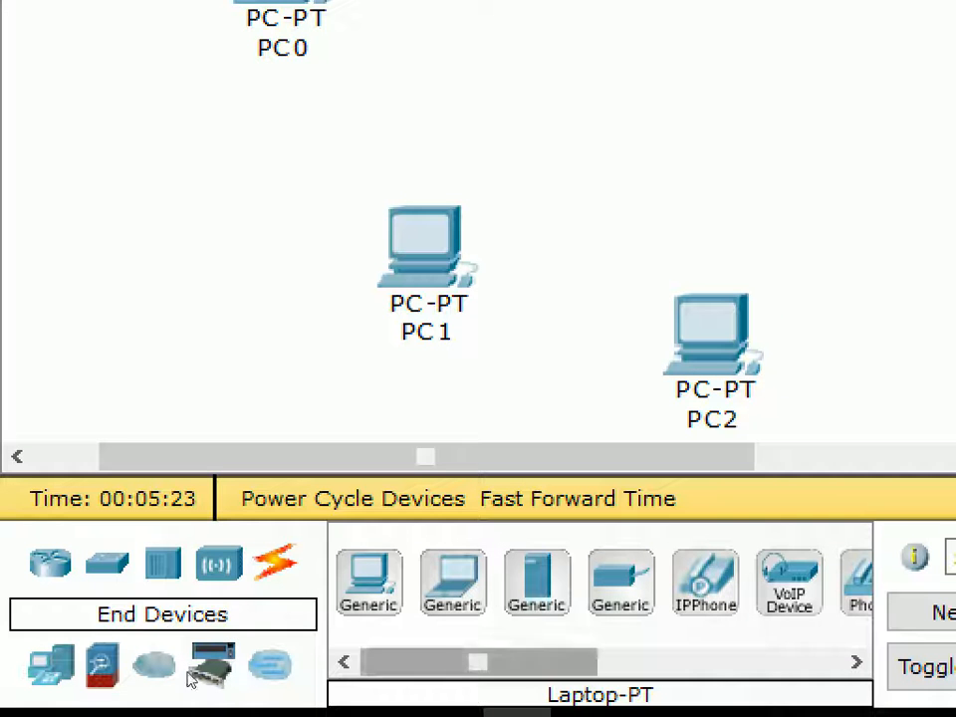
key(ctrl+alt+o)
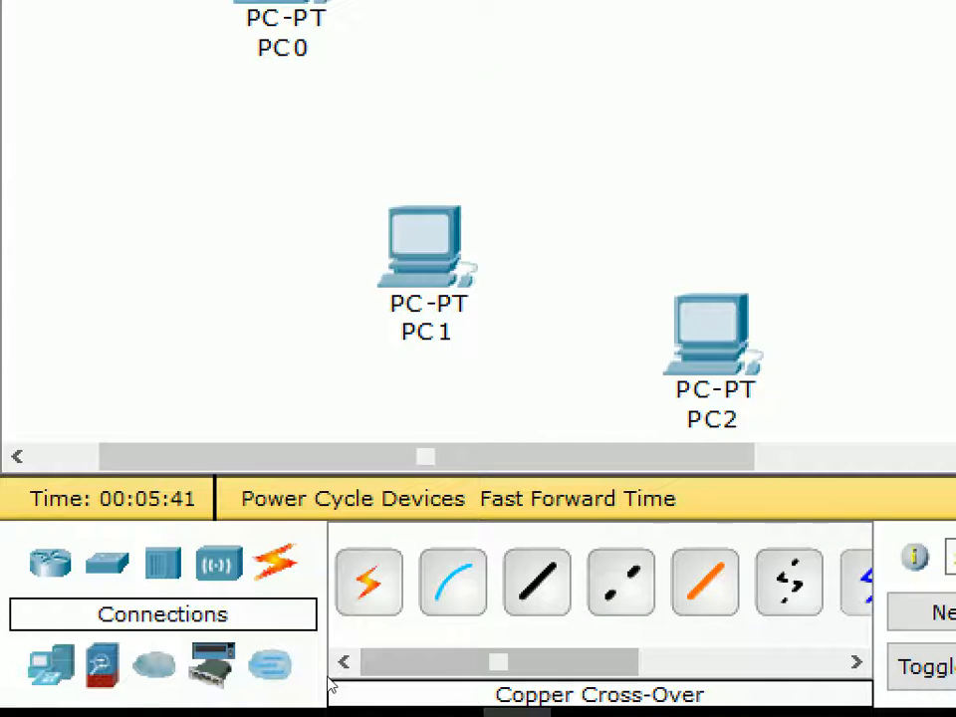
scroll(349, 677, down, 3)
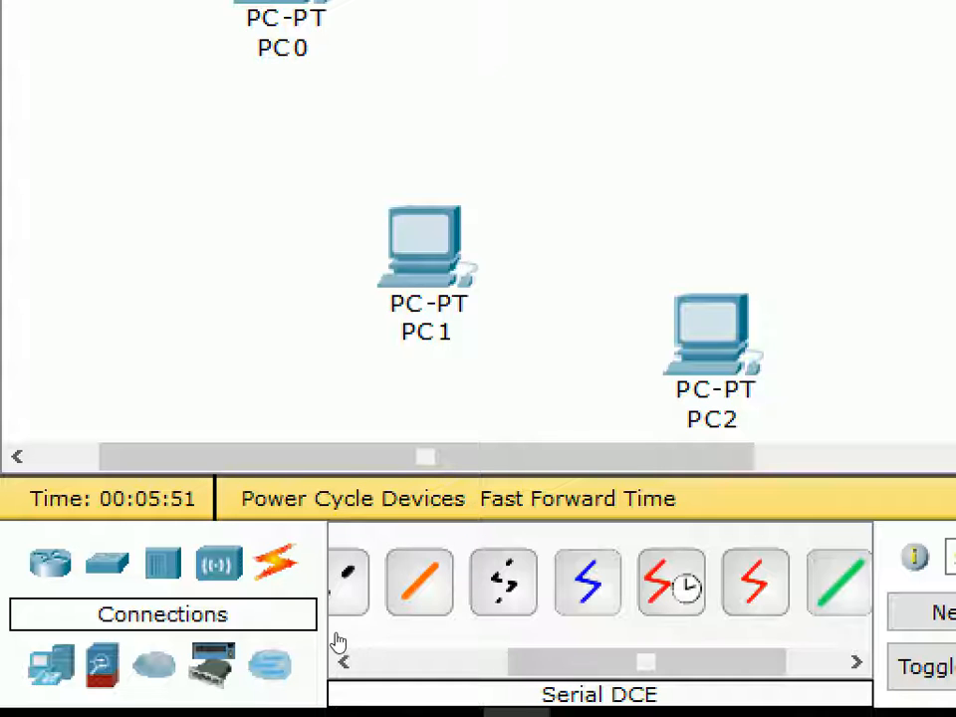
drag(597, 661, 450, 661)
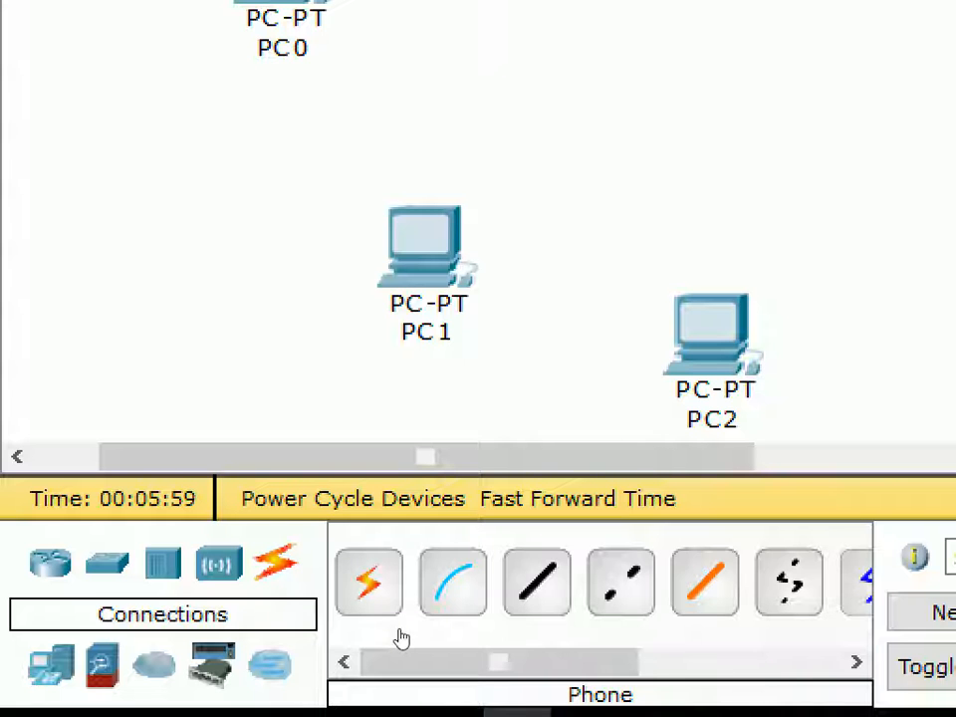
drag(499, 662, 634, 662)
drag(360, 674, 273, 633)
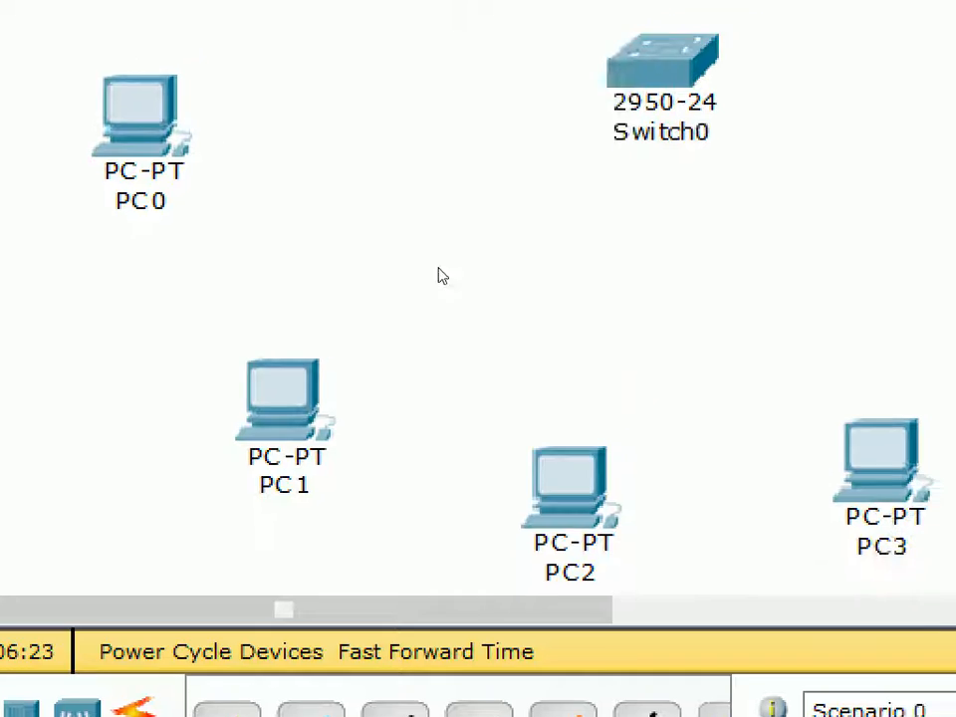
View Router0's modules and command line interface, and minimize its window.
click(706, 84)
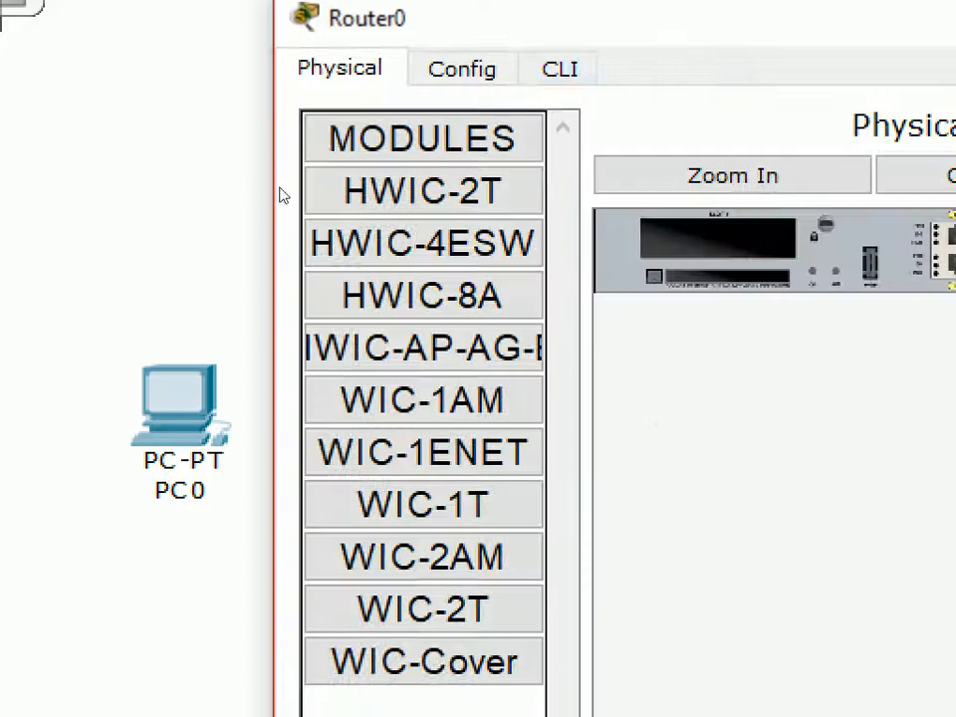
click(560, 69)
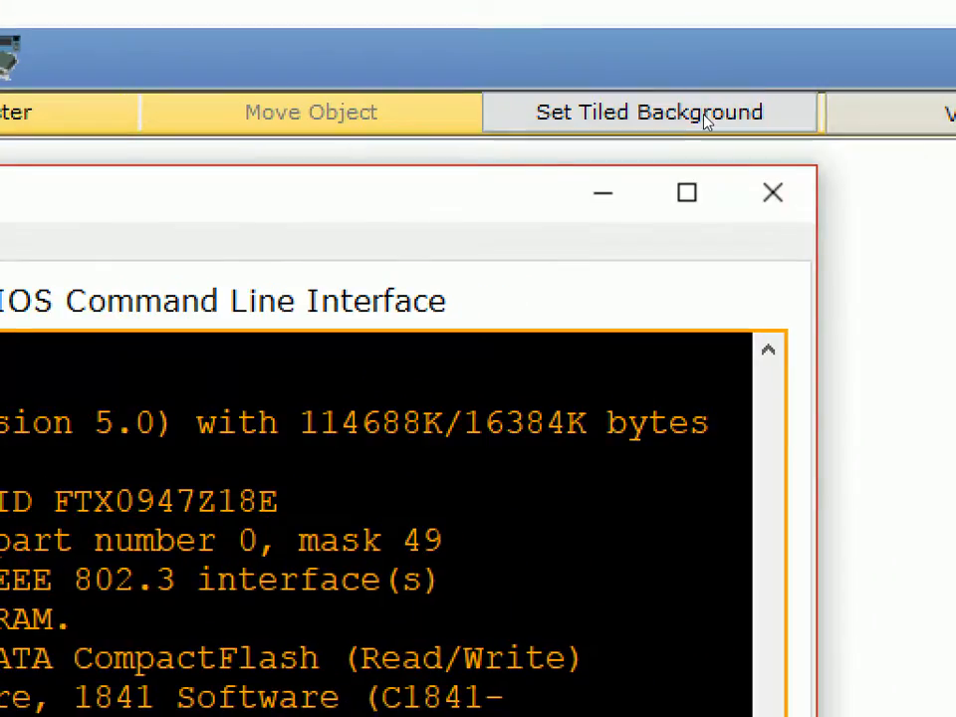
click(603, 193)
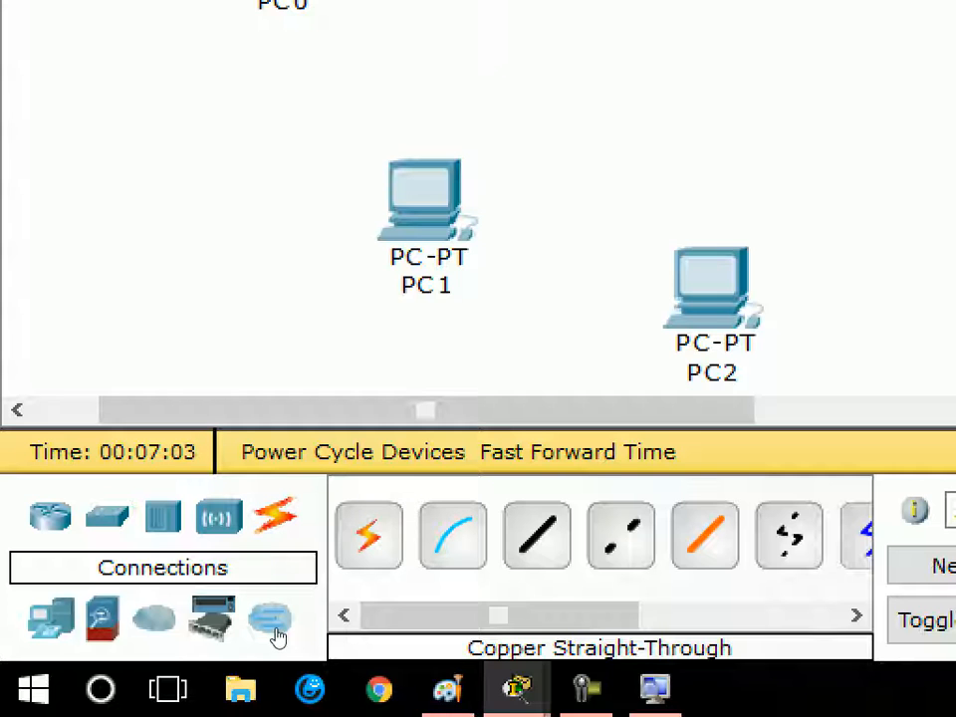
Connect Router0's FastEthernet0/0 to Switch0's FastEthernet0/1 with a Copper Straight-Through cable.
click(537, 536)
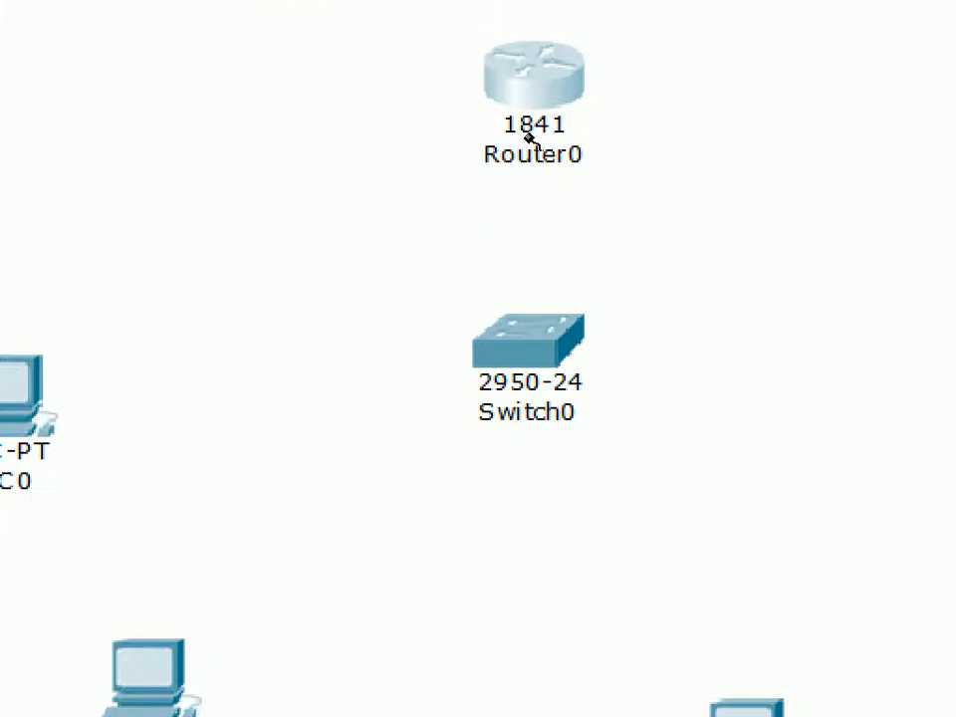
click(510, 82)
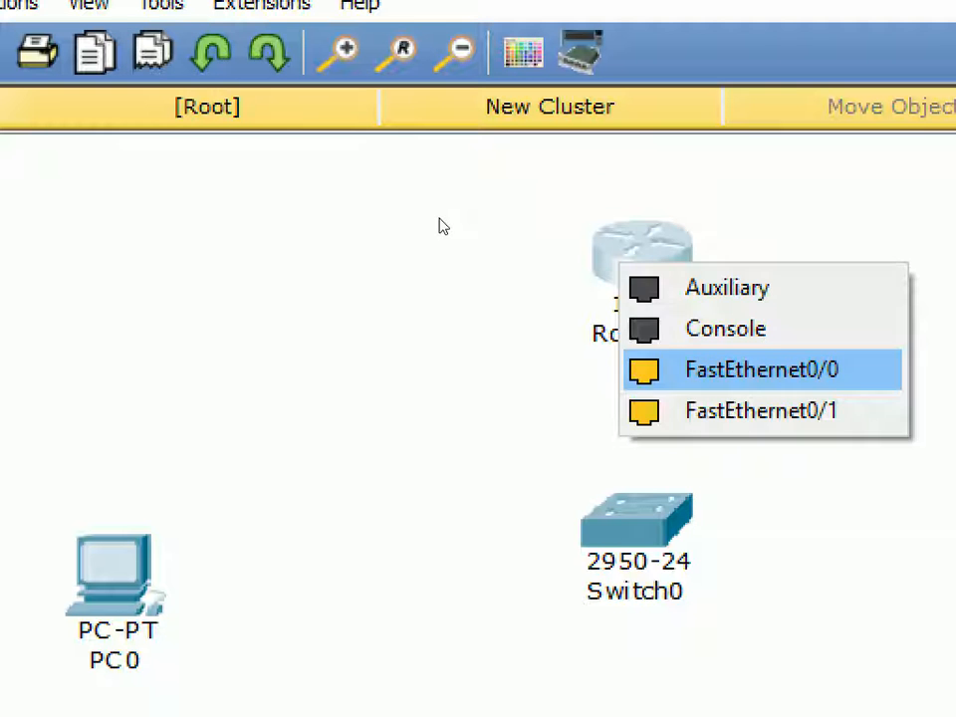
click(684, 369)
click(637, 510)
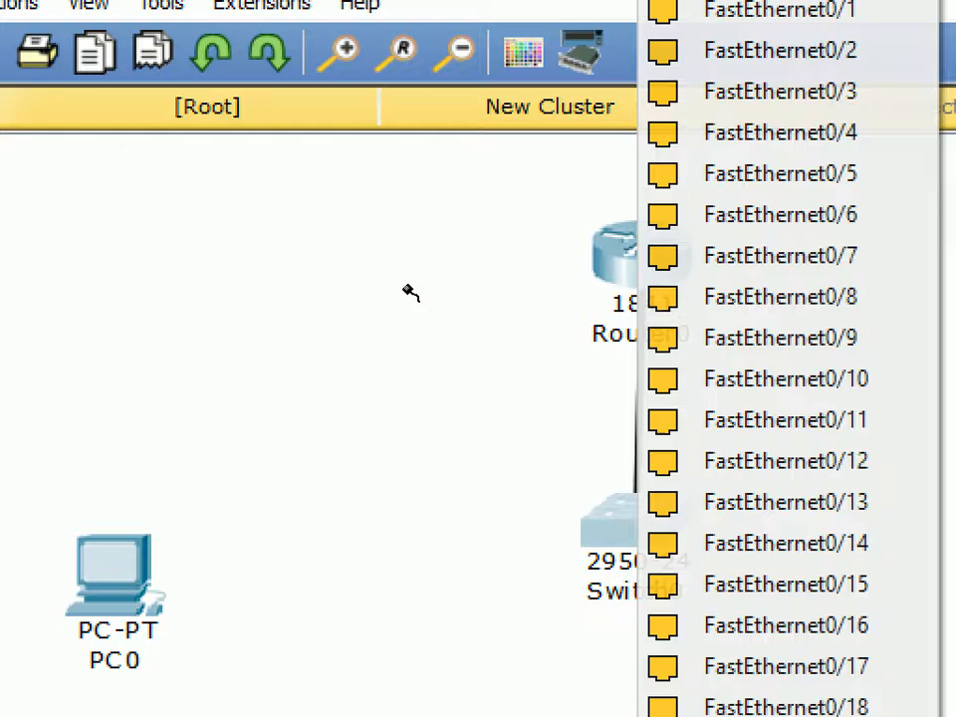
click(779, 10)
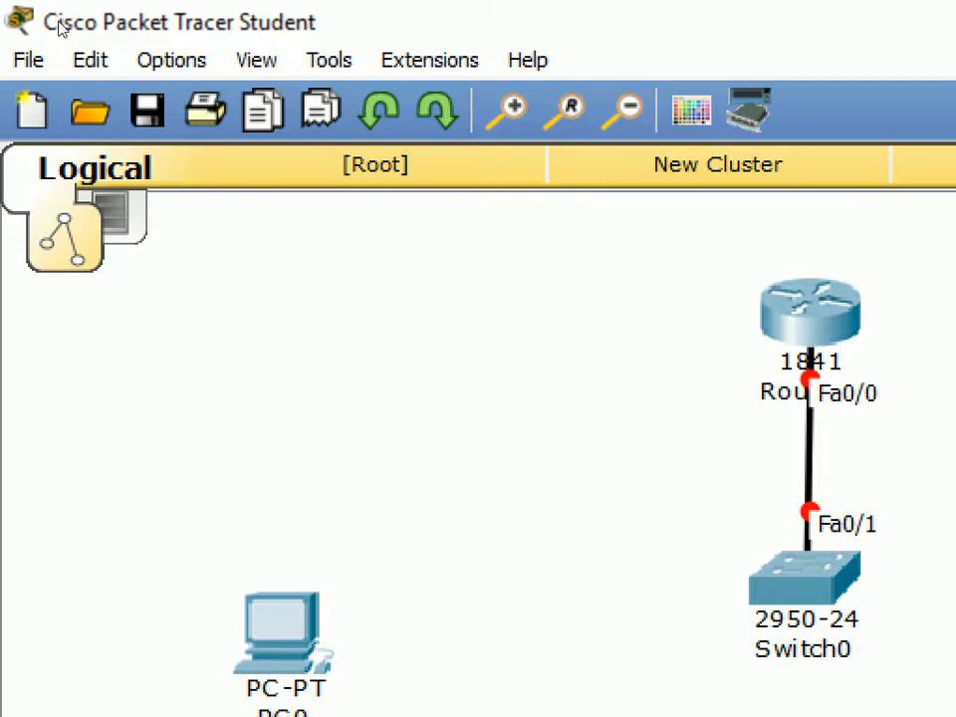
Review the interface preferences for link lights and port labels, and close the dialog.
click(171, 60)
key(Return)
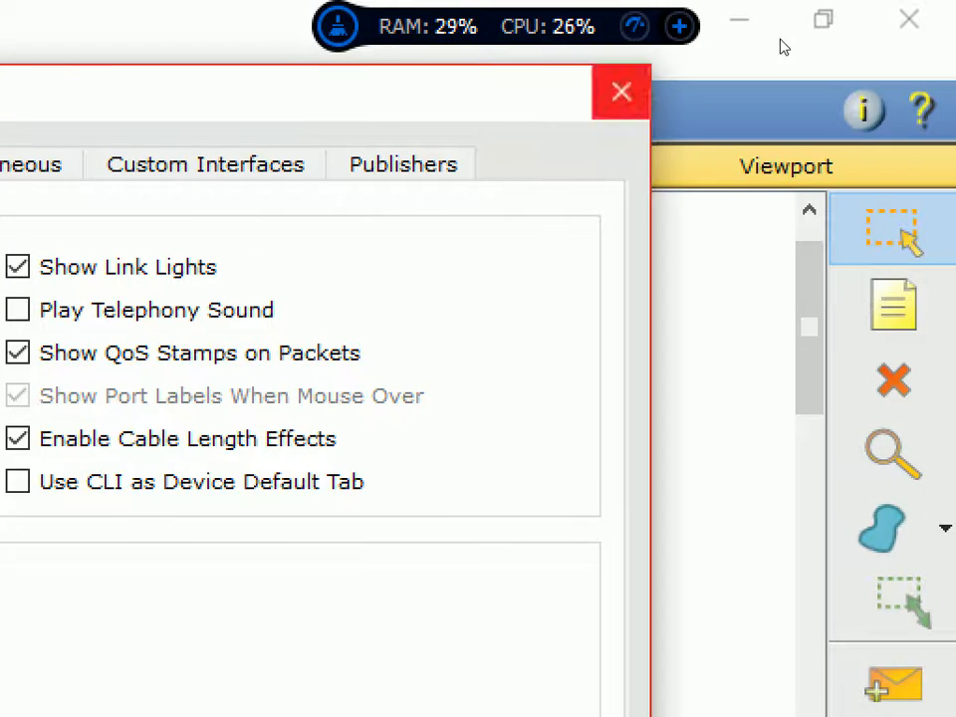
click(621, 92)
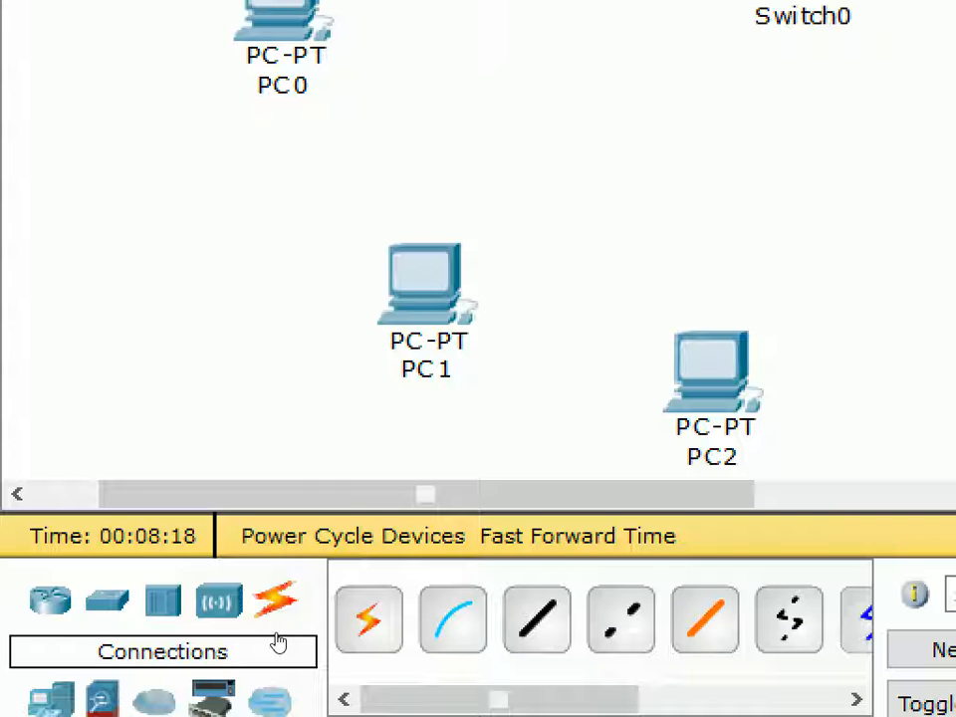
Connect Switch0's FastEthernet0/5 to PC0's FastEthernet0 with a Copper Straight-Through cable.
click(537, 620)
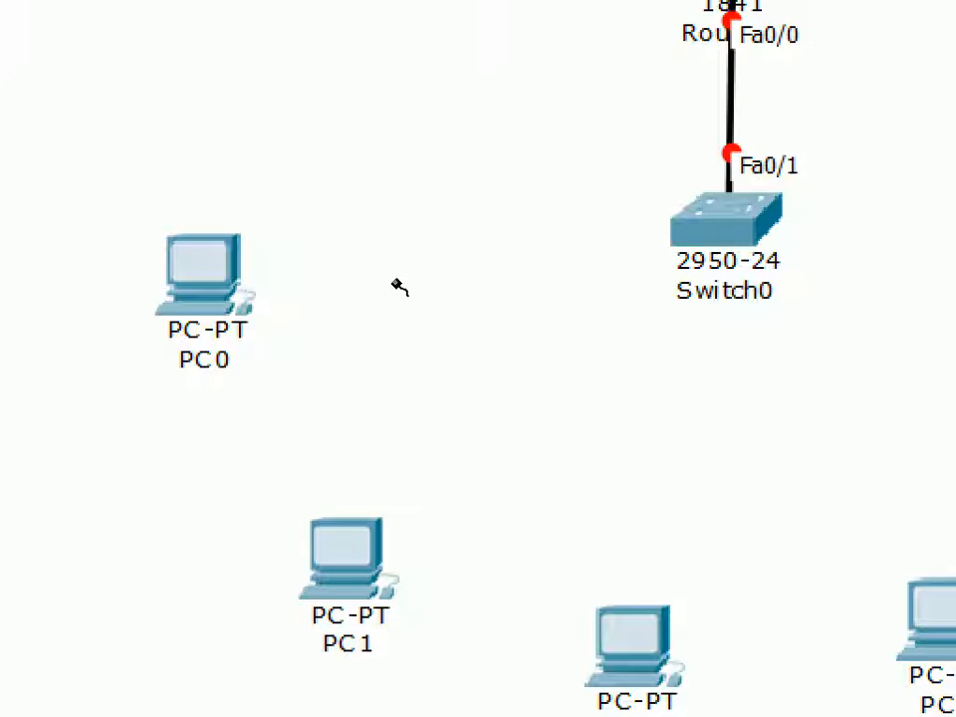
click(692, 224)
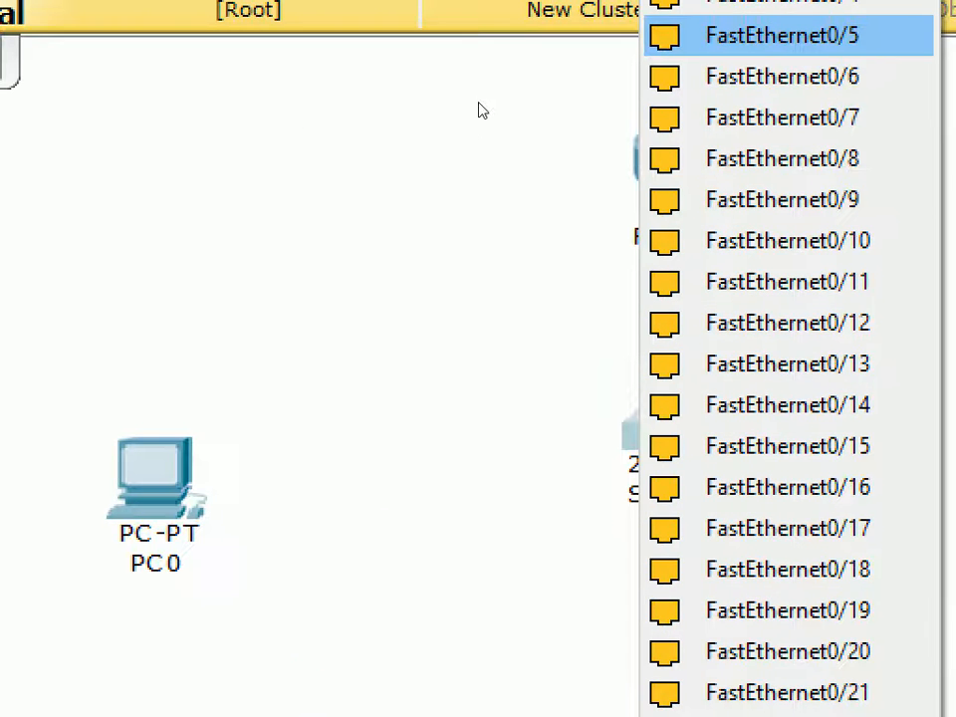
click(479, 103)
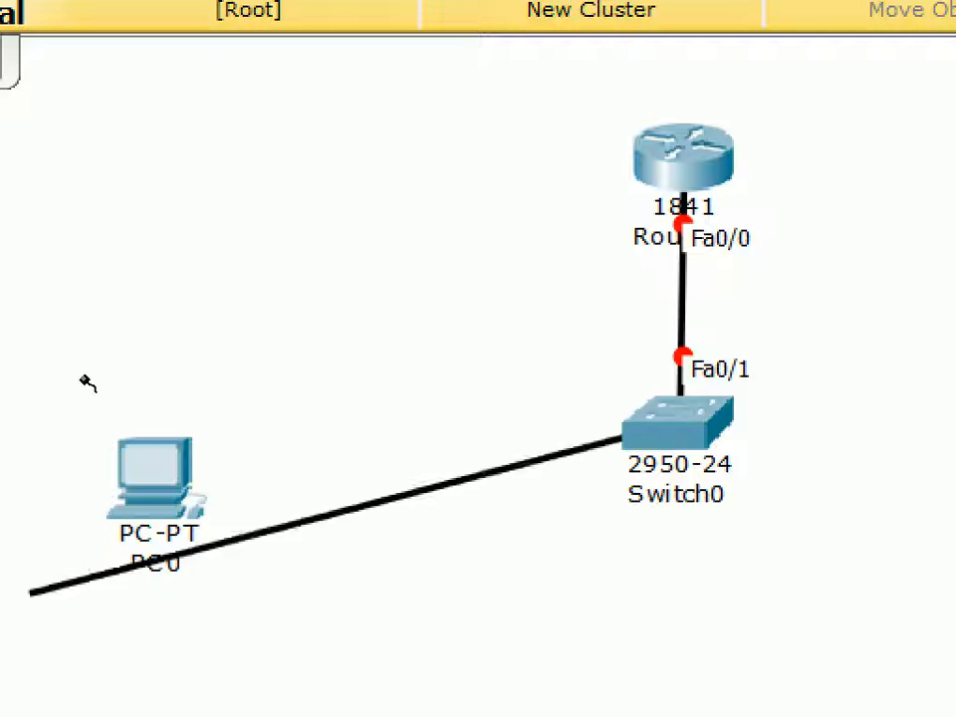
click(140, 483)
click(254, 549)
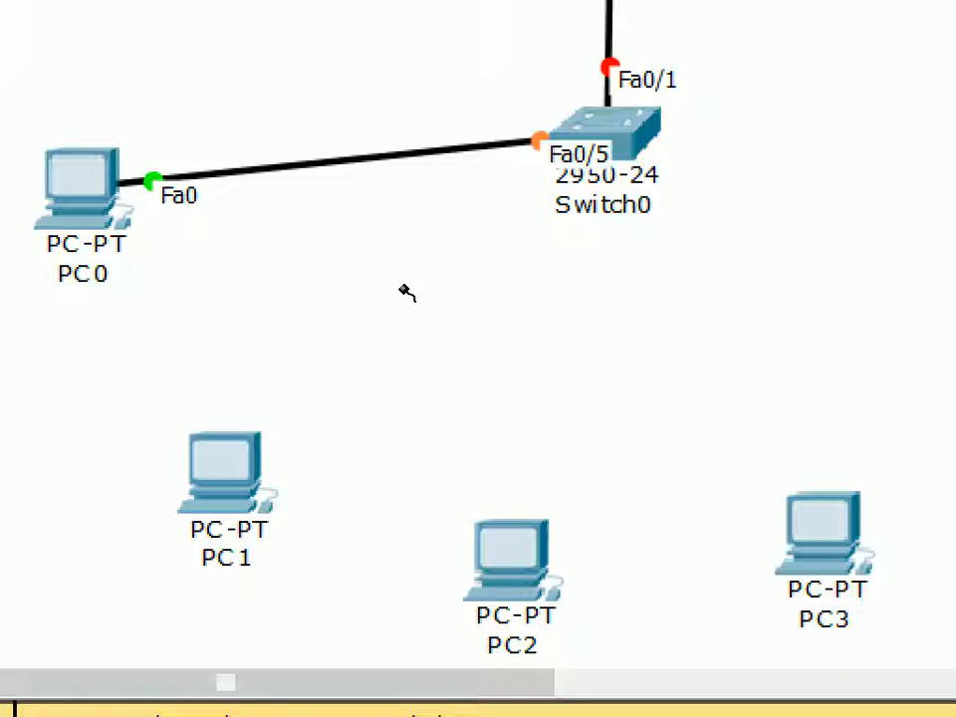
Connect Switch0's FastEthernet0/2 to PC1's FastEthernet0 with the same cable type.
click(599, 131)
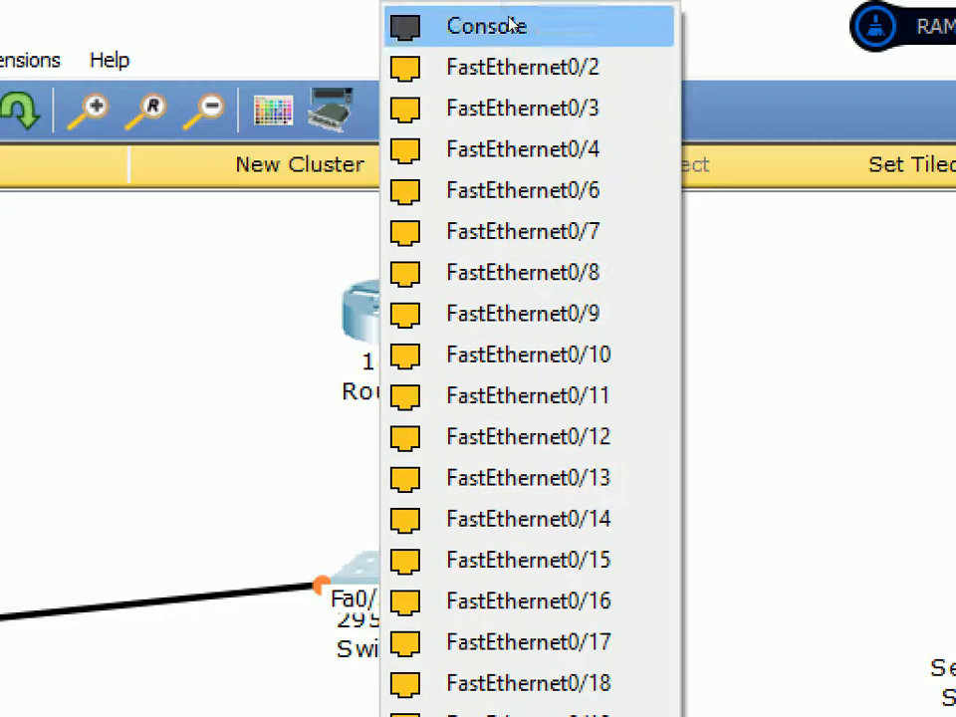
click(493, 58)
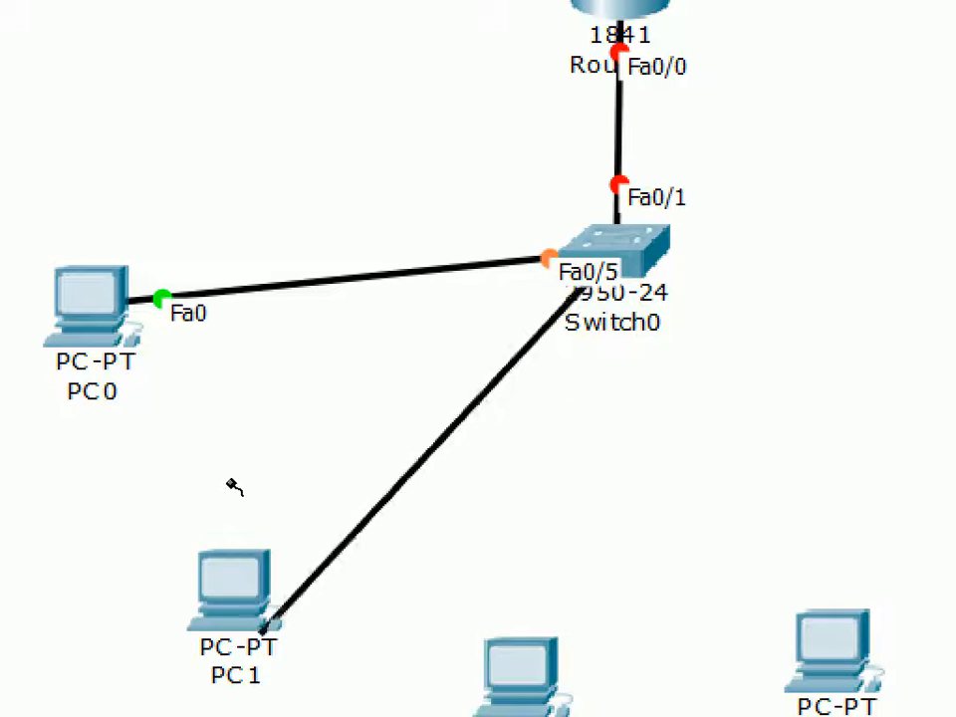
click(239, 589)
click(341, 657)
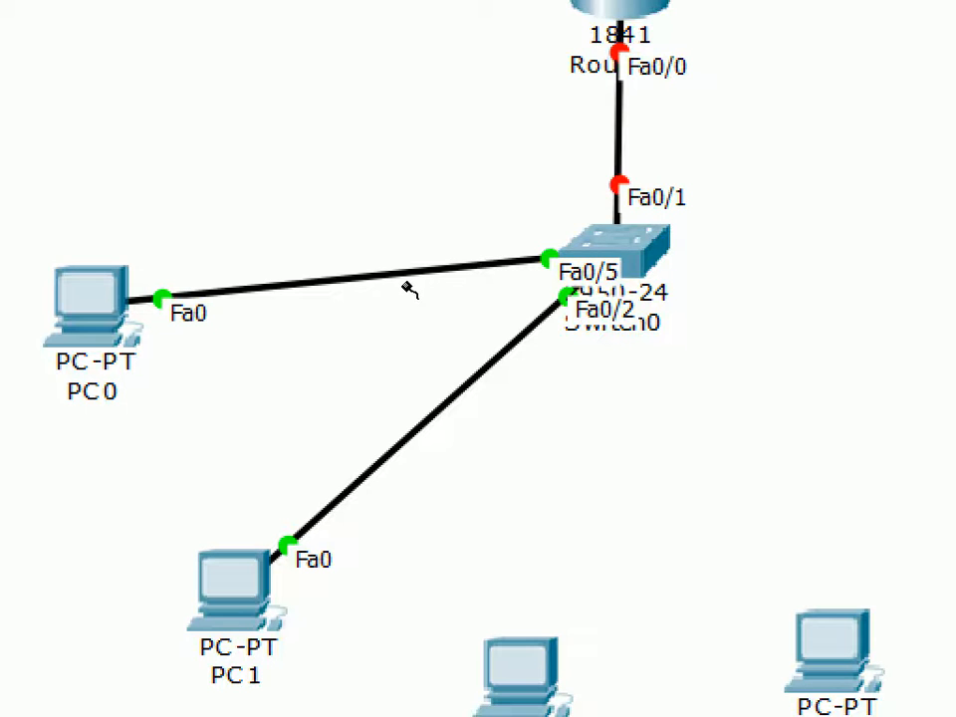
Cable Switch0's FastEthernet0/3 to PC2's FastEthernet0 with a straight-through connection.
click(405, 287)
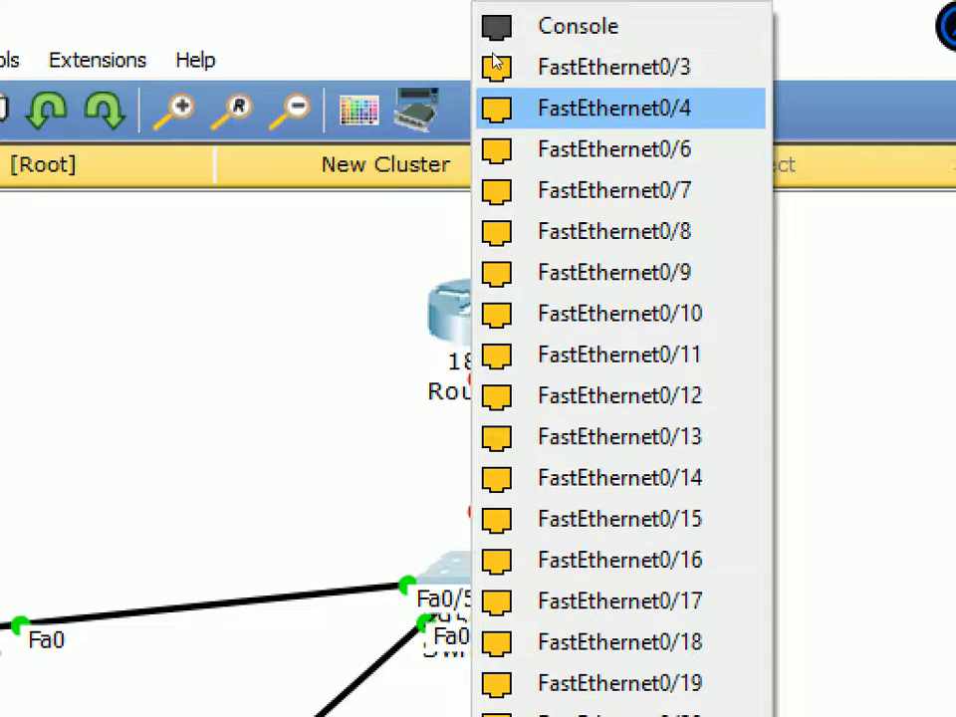
click(486, 50)
click(558, 612)
click(607, 672)
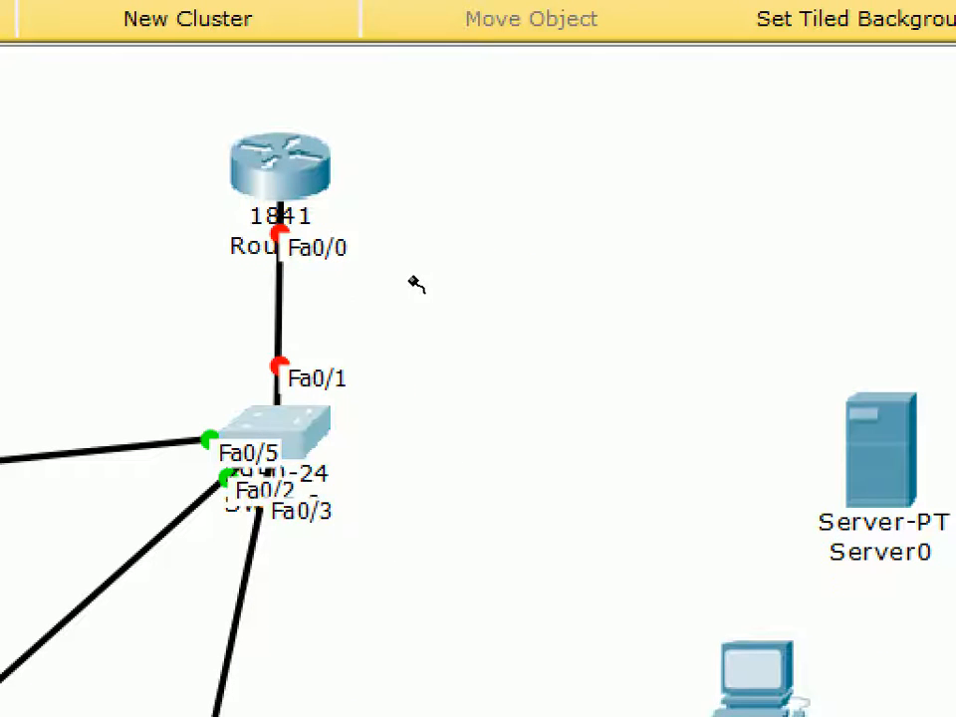
Link Switch0's FastEthernet0/4 to Server0's FastEthernet0 with a straight-through cable.
click(413, 282)
click(507, 312)
click(875, 448)
click(905, 476)
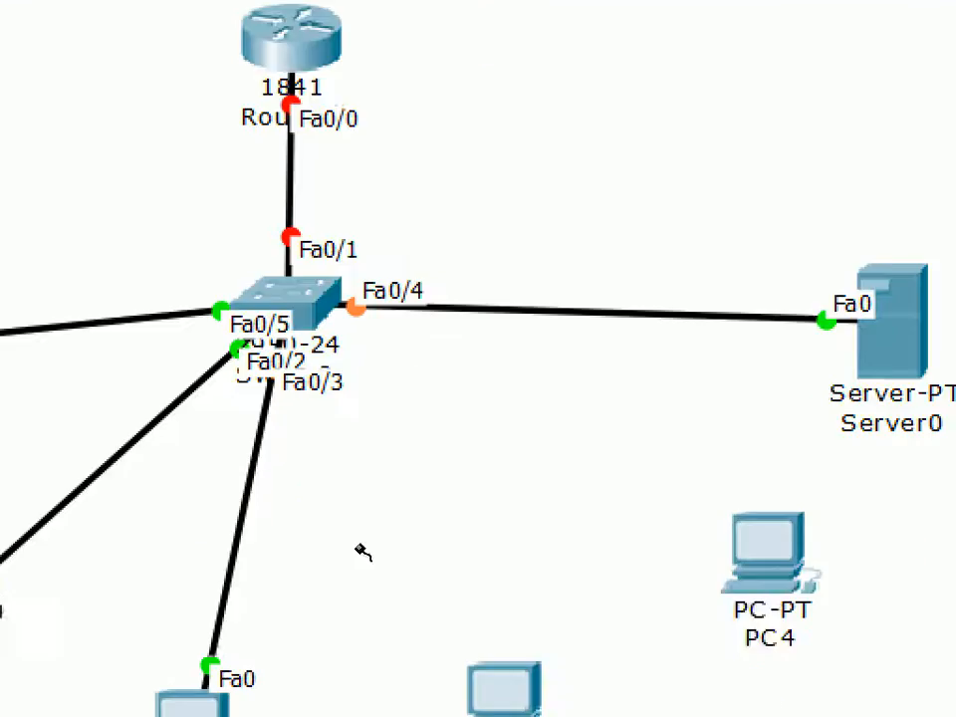
Connect Switch0's FastEthernet0/6 to PC4's FastEthernet0 with a straight-through cable.
click(244, 430)
click(508, 177)
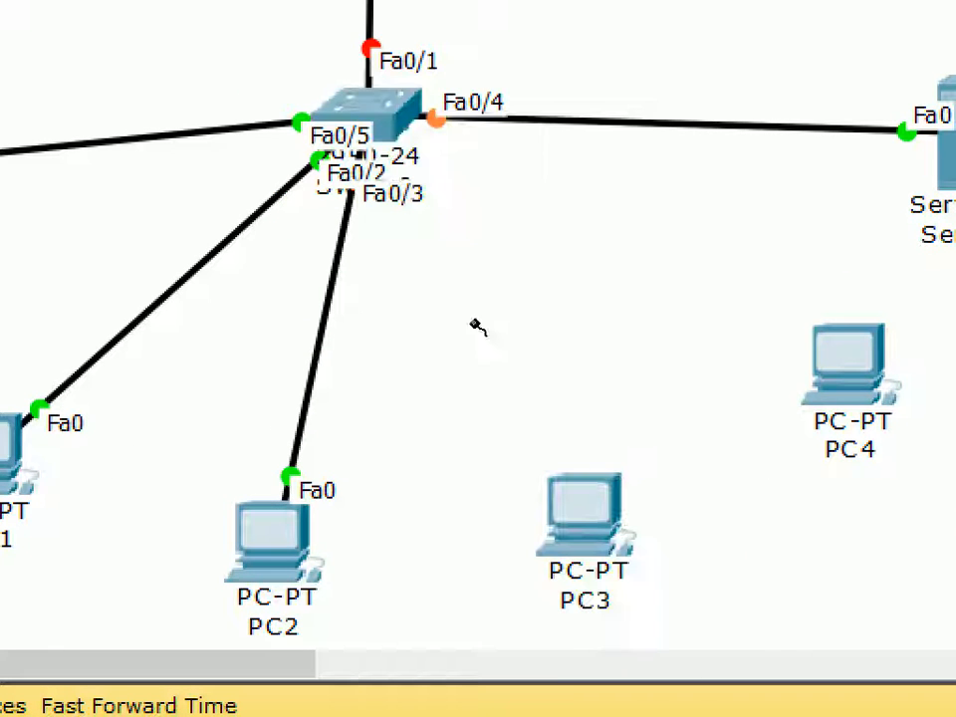
click(831, 363)
click(896, 428)
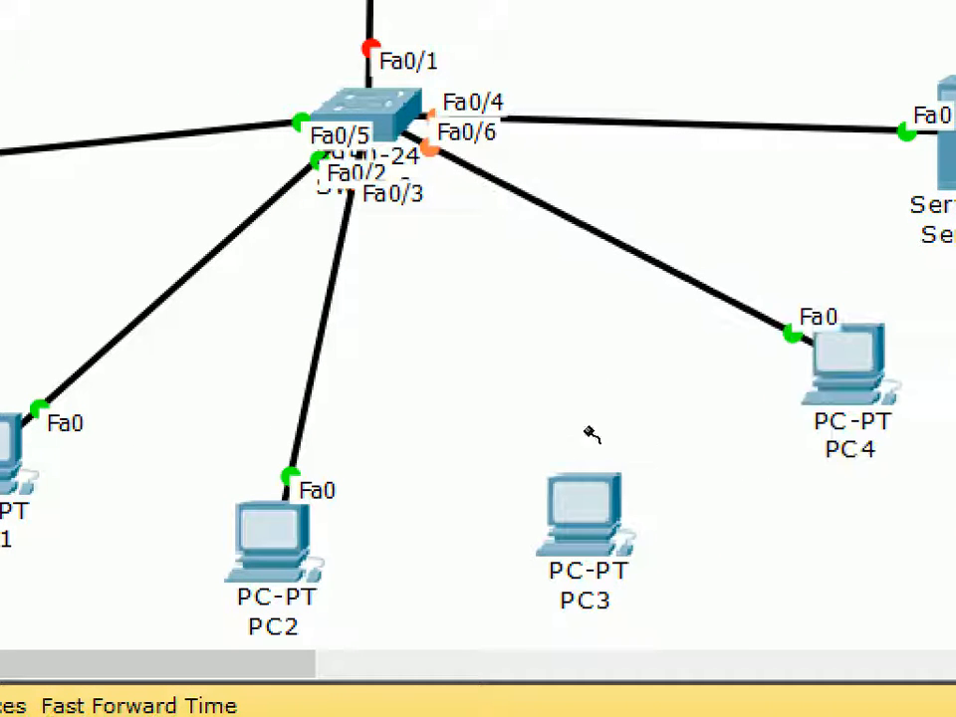
Connect Switch0's FastEthernet0/7 to PC3's FastEthernet0 with a straight-through cable.
click(378, 114)
click(438, 175)
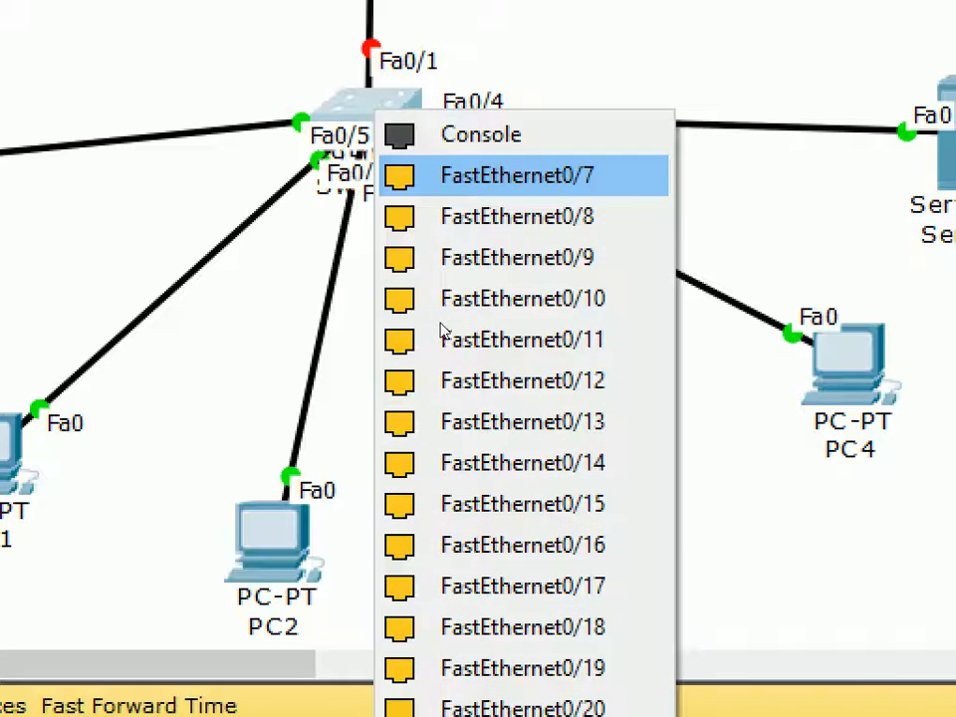
click(515, 508)
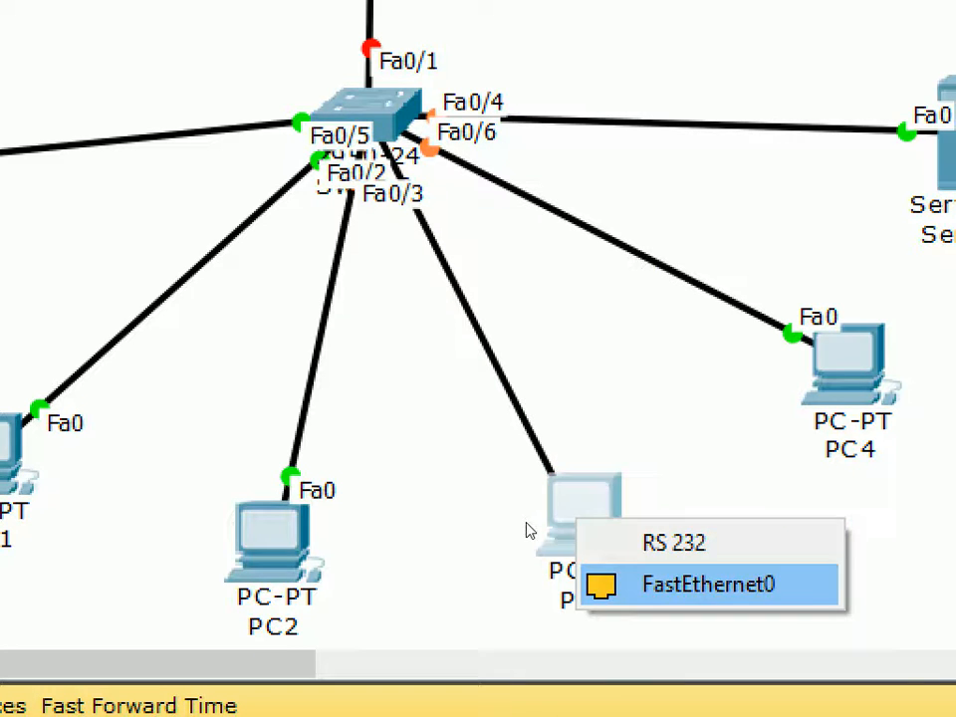
click(701, 584)
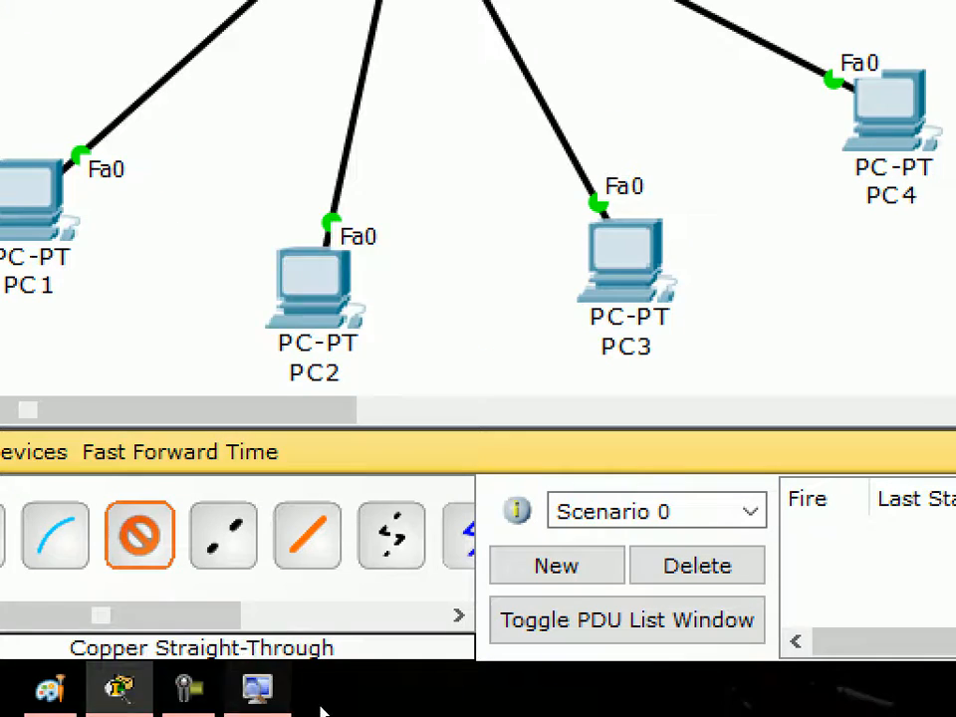
Return the Magnifier to 100% and minimize it, leaving cabling mode for object selection in the workspace.
click(175, 220)
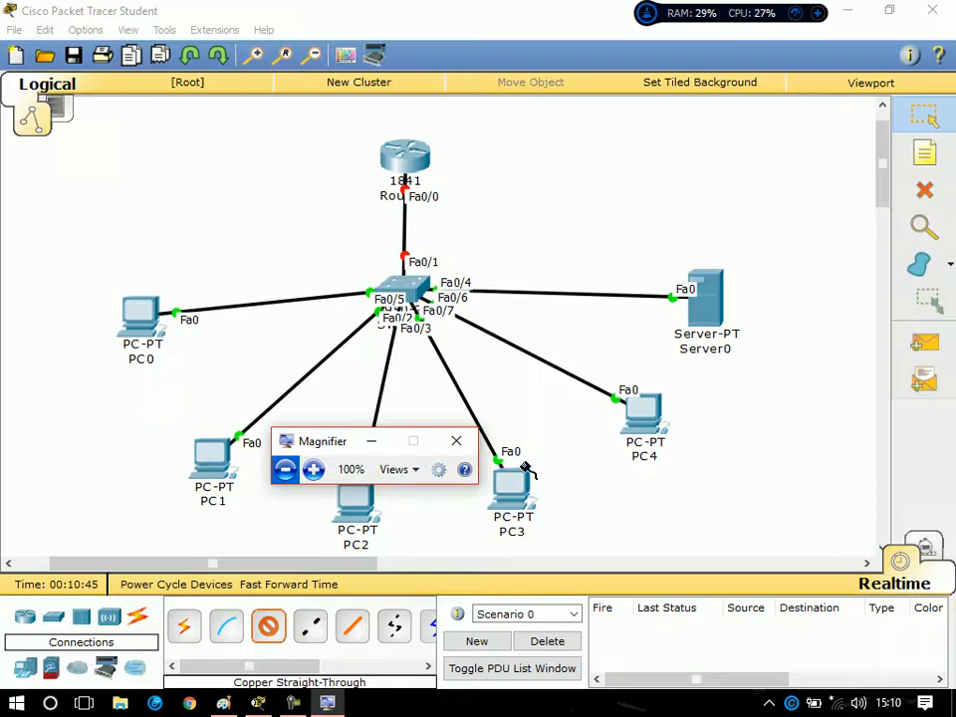
click(372, 441)
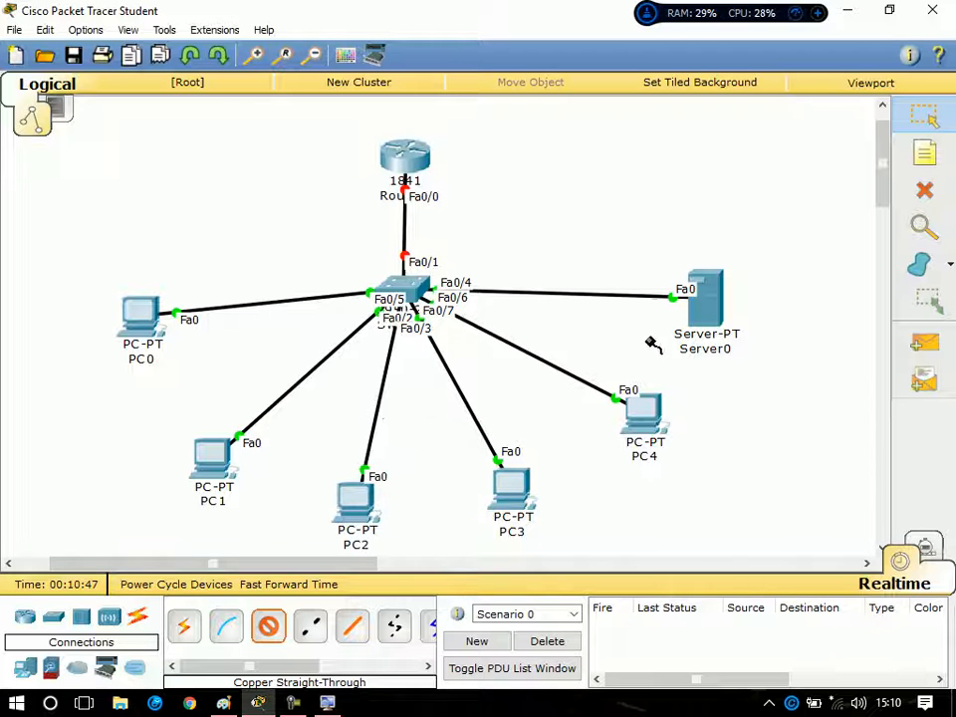
click(924, 115)
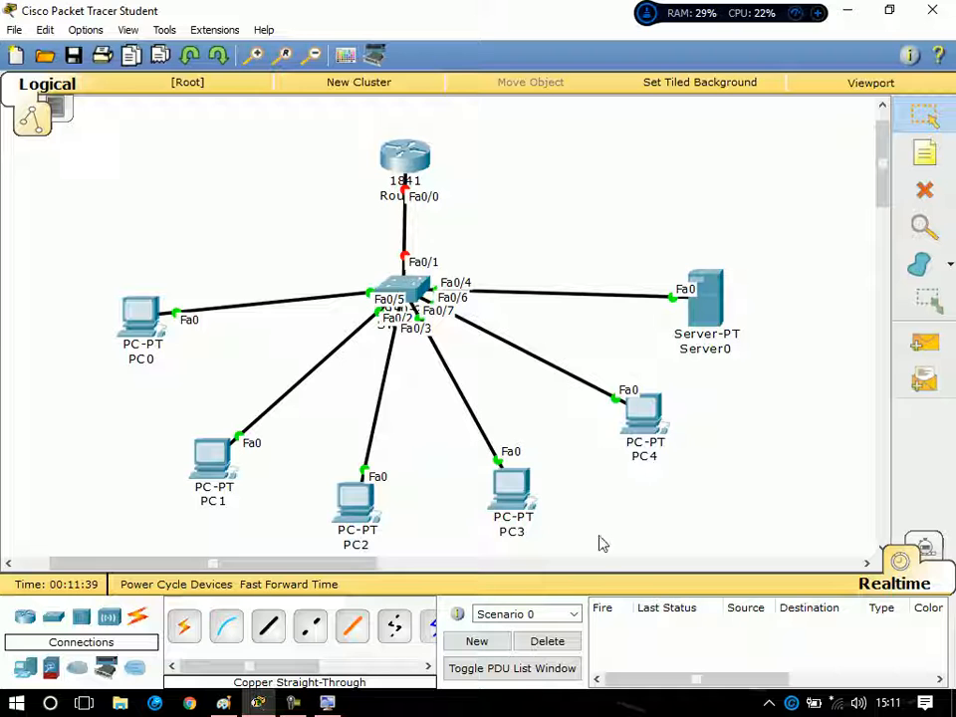
Launch Paint in a maximized window and enlarge the blank canvas to 1018 × 567 px.
key(super+r)
key(Return)
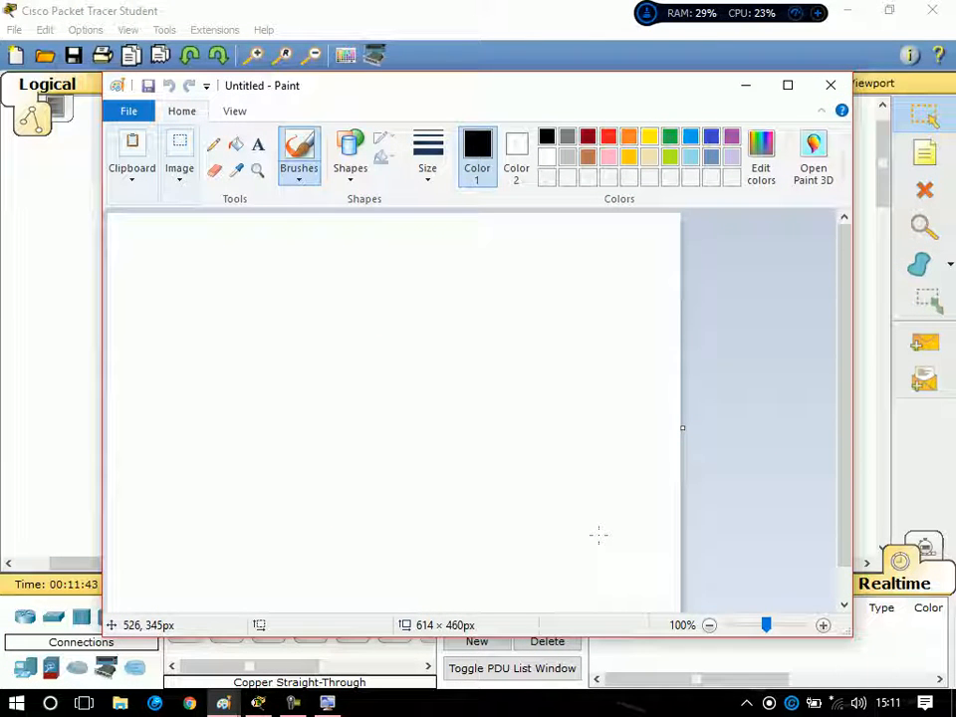
click(788, 84)
drag(579, 565, 954, 702)
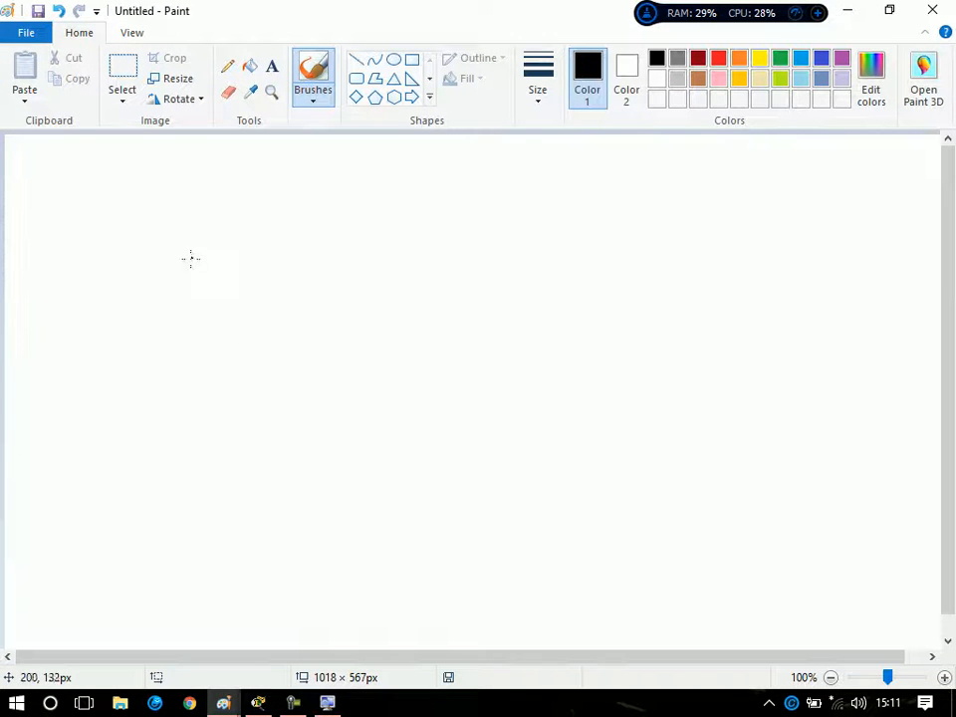
Handwrite the host formula 7 ≤ 2^H − 2 with the brush in the upper part of the canvas.
drag(185, 235, 197, 267)
mouse_move(266, 236)
mouse_down()
mouse_move(236, 253)
mouse_move(273, 265)
mouse_up()
drag(233, 272, 324, 271)
mouse_move(316, 202)
mouse_down()
mouse_move(315, 224)
mouse_move(333, 224)
mouse_up()
drag(315, 213, 335, 212)
drag(340, 255, 366, 254)
mouse_move(386, 244)
mouse_down()
mouse_move(397, 267)
mouse_move(407, 266)
mouse_up()
click(432, 267)
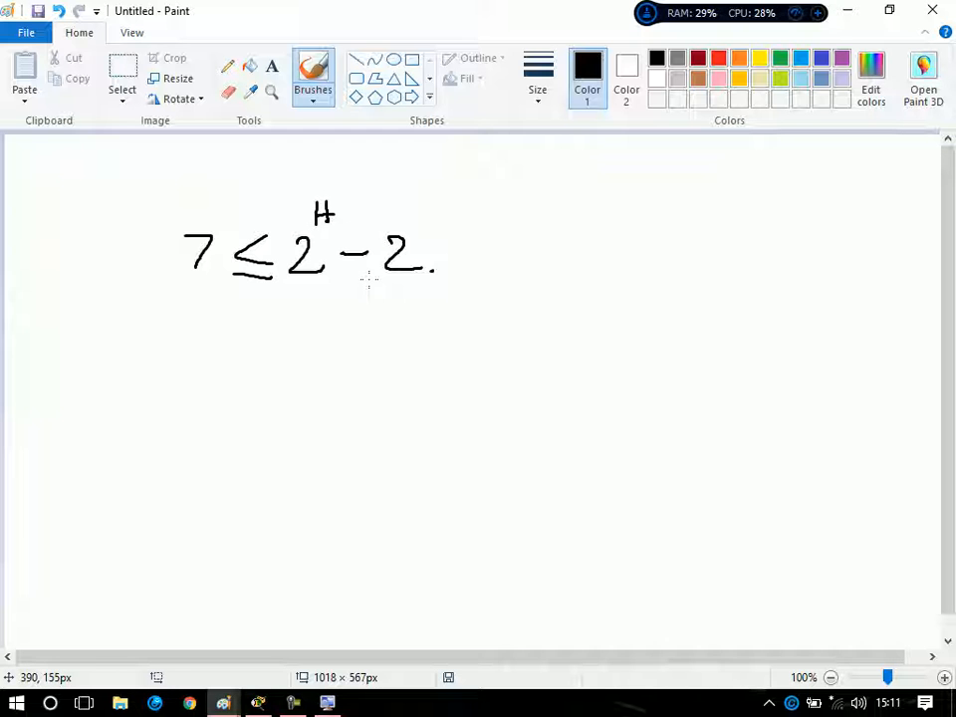
drag(283, 377, 317, 403)
mouse_move(317, 332)
mouse_down()
mouse_move(316, 355)
mouse_move(426, 399)
mouse_move(501, 376)
mouse_up()
drag(470, 391, 501, 391)
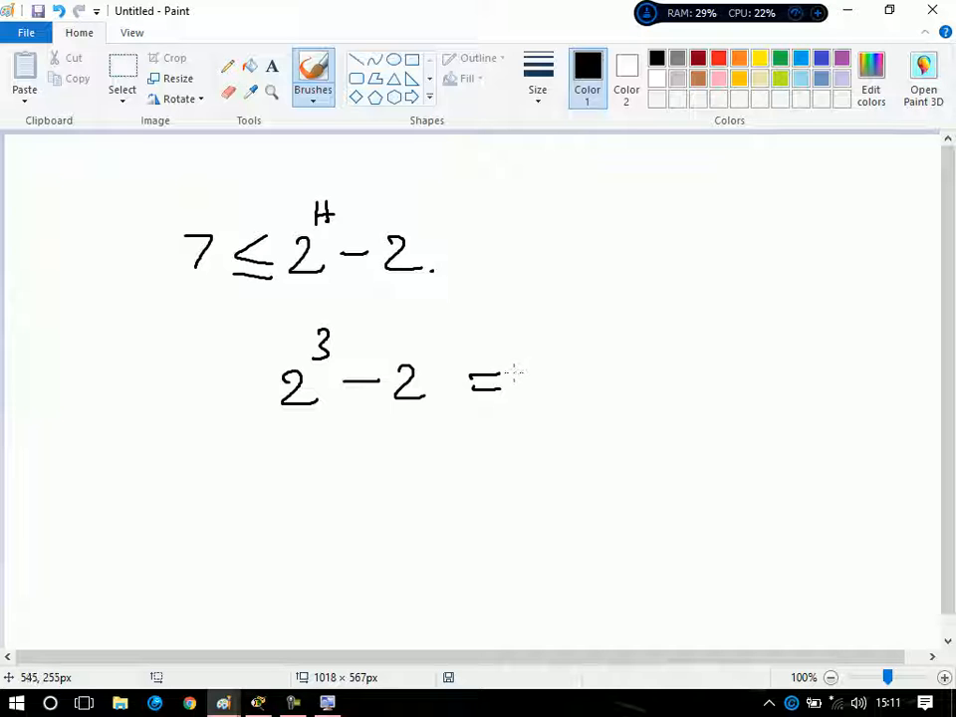
key(ctrl+z)
key(ctrl+z)
key(ctrl+z)
key(ctrl+z)
key(ctrl+z)
key(ctrl+z)
key(ctrl+z)
key(ctrl+z)
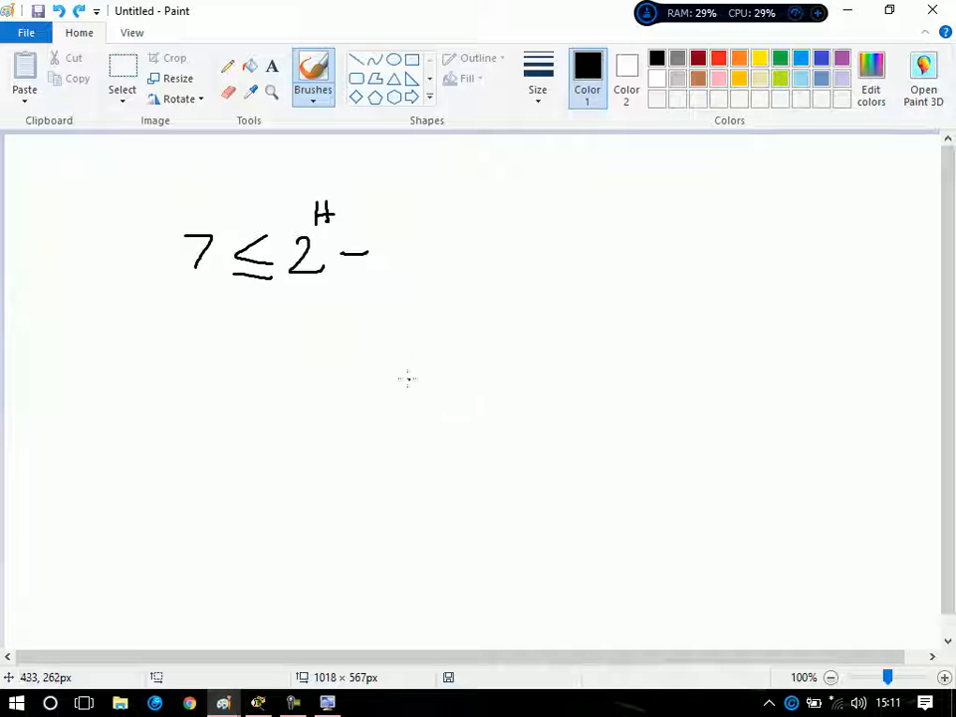
Write the final 2 of the formula and extend it with "= No of Valid Host.".
drag(392, 243, 421, 269)
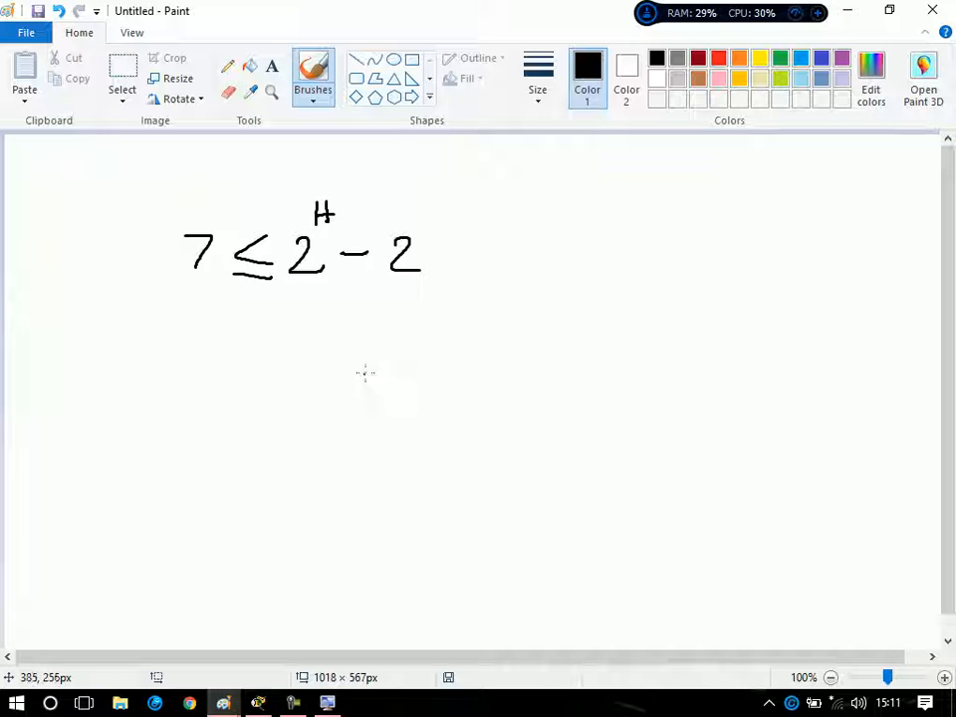
drag(454, 253, 490, 250)
mouse_move(450, 260)
mouse_down()
mouse_move(509, 261)
mouse_move(538, 215)
mouse_up()
mouse_move(553, 241)
mouse_down()
mouse_move(552, 256)
mouse_move(553, 241)
mouse_up()
mouse_move(571, 249)
mouse_down()
mouse_move(595, 225)
mouse_move(673, 229)
mouse_move(686, 239)
mouse_up()
mouse_move(713, 214)
mouse_down()
mouse_move(721, 235)
mouse_move(748, 246)
mouse_move(788, 233)
mouse_up()
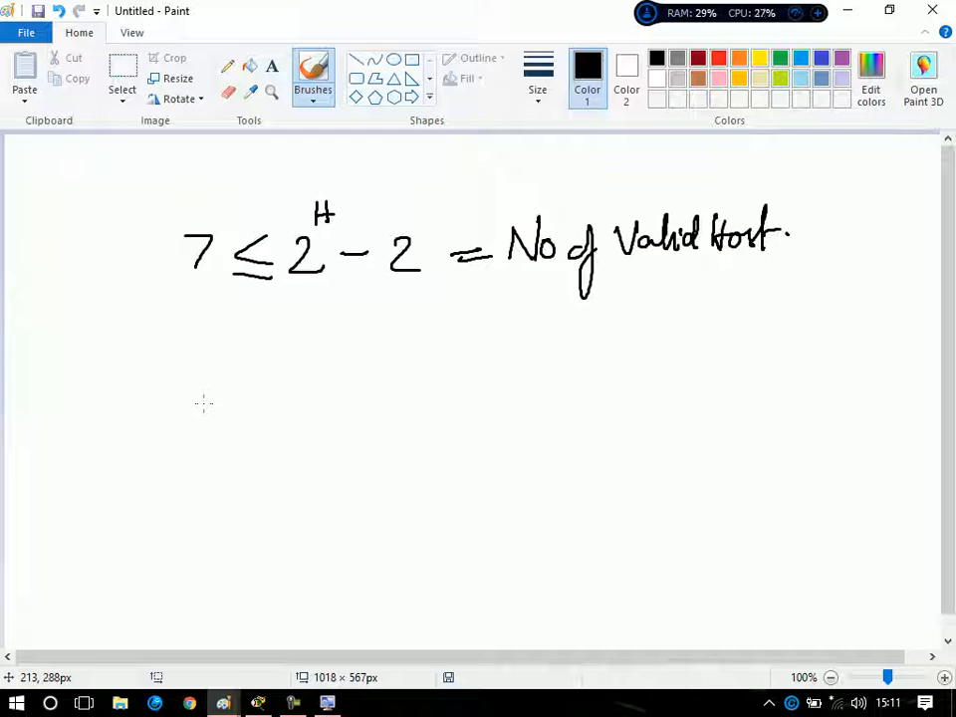
Handwrite 2^4 − 2 = 14 beneath the host formula and underline the 14.
mouse_move(261, 403)
mouse_down()
mouse_move(256, 434)
mouse_move(291, 435)
mouse_up()
drag(278, 361, 291, 395)
drag(309, 411, 381, 422)
mouse_move(400, 403)
mouse_down()
mouse_move(426, 402)
mouse_move(469, 423)
mouse_up()
drag(482, 391, 500, 408)
mouse_move(497, 390)
mouse_down()
mouse_move(498, 423)
mouse_move(533, 431)
mouse_up()
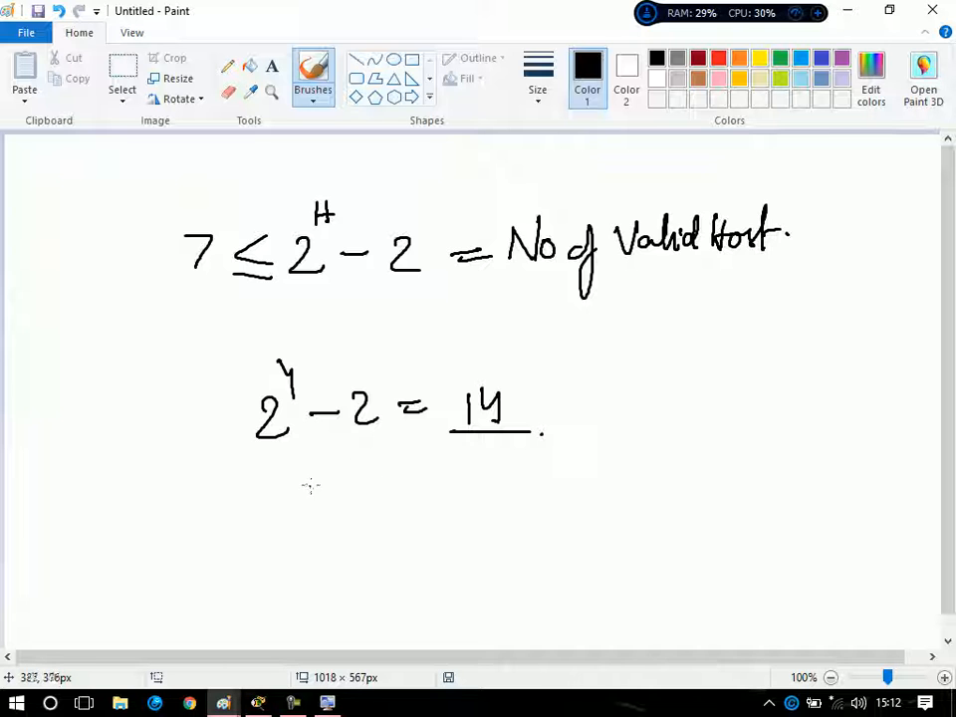
Handwrite the network address 192.168.0.0/24 below the 2^4 − 2 calculation.
mouse_move(166, 507)
mouse_down()
mouse_move(166, 544)
mouse_move(233, 544)
mouse_move(253, 529)
mouse_move(254, 537)
mouse_up()
click(240, 532)
mouse_move(281, 508)
mouse_down()
mouse_move(267, 526)
mouse_move(294, 508)
mouse_move(349, 508)
mouse_up()
click(323, 522)
click(374, 525)
drag(408, 506, 407, 509)
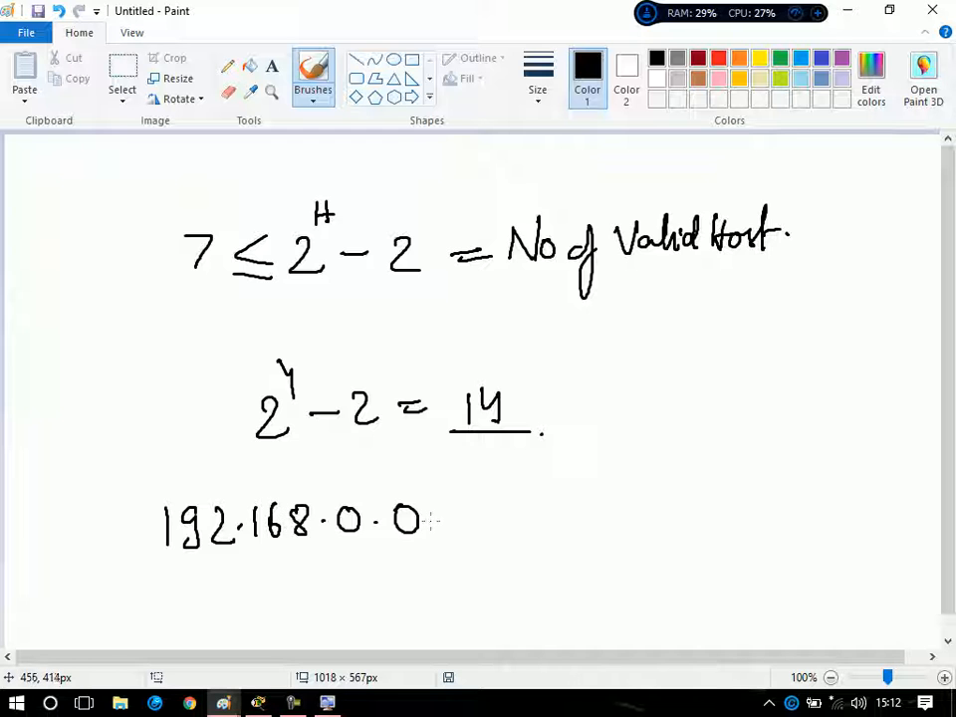
drag(444, 484, 422, 557)
mouse_move(446, 513)
mouse_down()
mouse_move(468, 540)
mouse_move(488, 532)
mouse_up()
drag(484, 512, 485, 549)
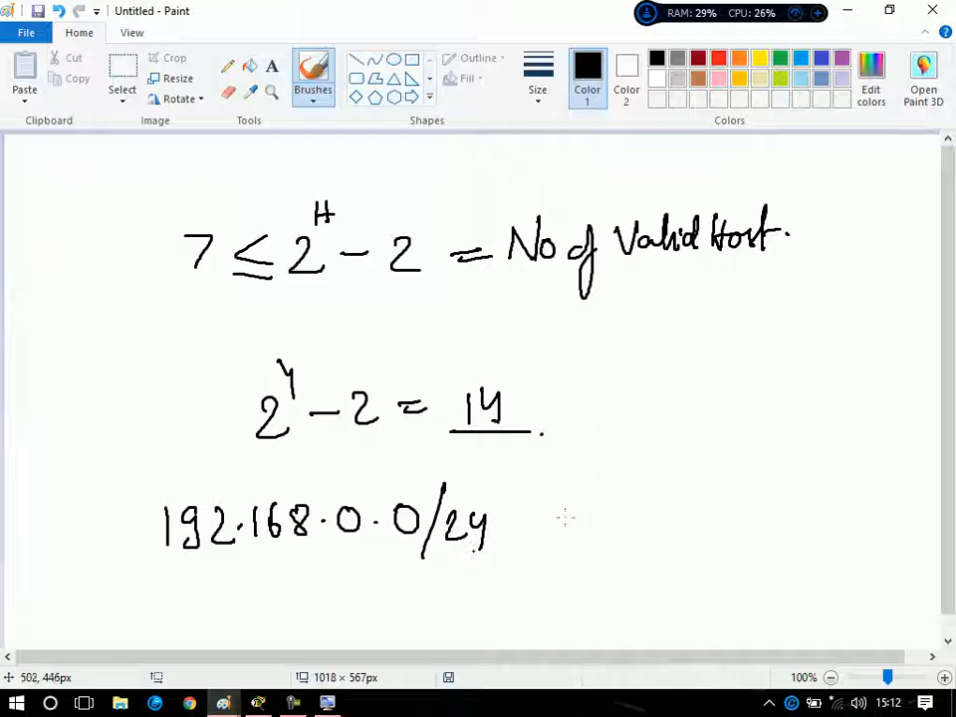
Write an underlined 254 beside the /24 address, and above it 2^8 − 2 = 254 with the result underlined.
mouse_move(643, 512)
mouse_down()
mouse_move(659, 540)
mouse_move(705, 520)
mouse_up()
drag(647, 548, 745, 548)
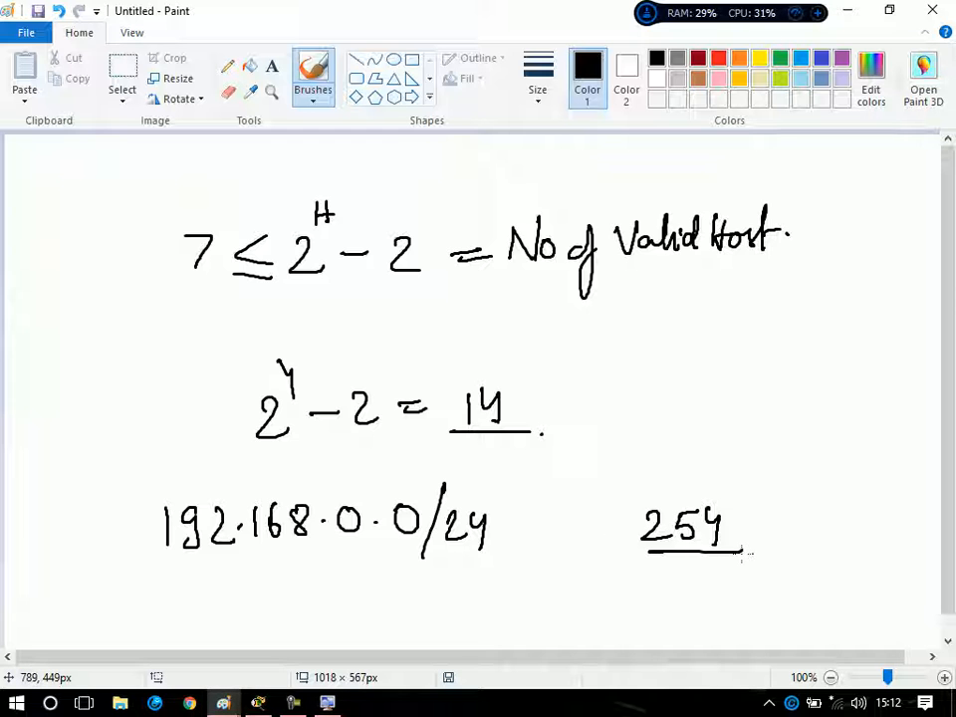
mouse_move(711, 408)
mouse_down()
mouse_move(729, 414)
mouse_move(739, 445)
mouse_up()
mouse_move(755, 371)
mouse_down()
mouse_move(756, 382)
mouse_move(748, 368)
mouse_up()
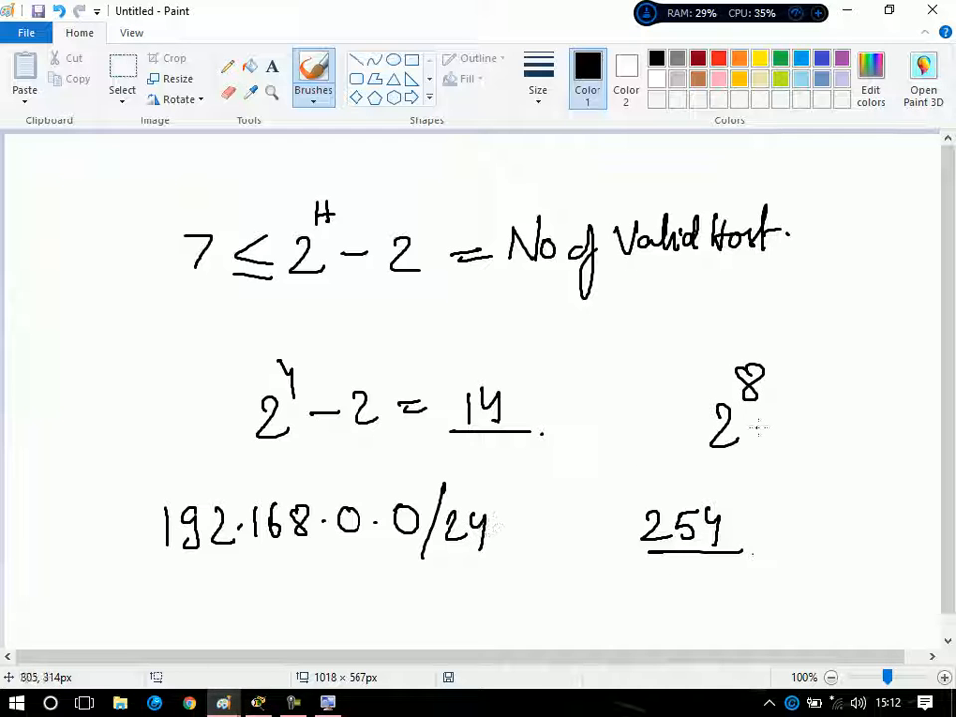
drag(764, 422, 826, 436)
mouse_move(845, 418)
mouse_down()
mouse_move(864, 417)
mouse_move(864, 429)
mouse_up()
mouse_move(872, 410)
mouse_down()
mouse_move(894, 432)
mouse_move(899, 403)
mouse_up()
mouse_move(899, 403)
mouse_down()
mouse_move(904, 427)
mouse_move(928, 424)
mouse_up()
drag(918, 406, 920, 438)
drag(868, 449, 937, 454)
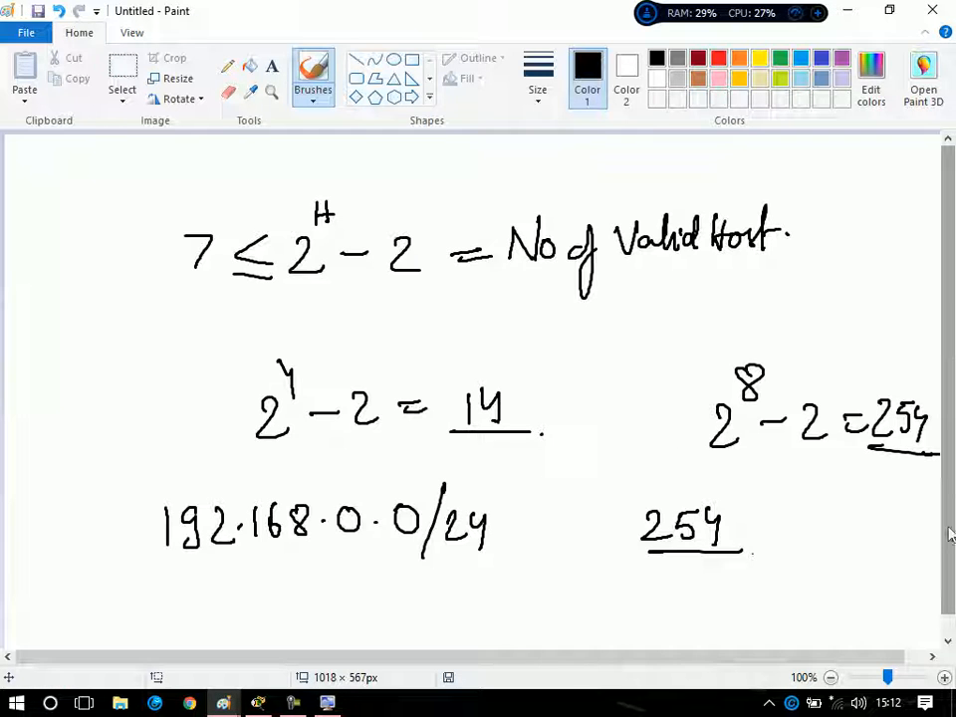
Handwrite 192.168.0.0/28 below the /24 address and circle the exponent 4 in the 2^4 − 2 calculation.
scroll(953, 508, down, 1)
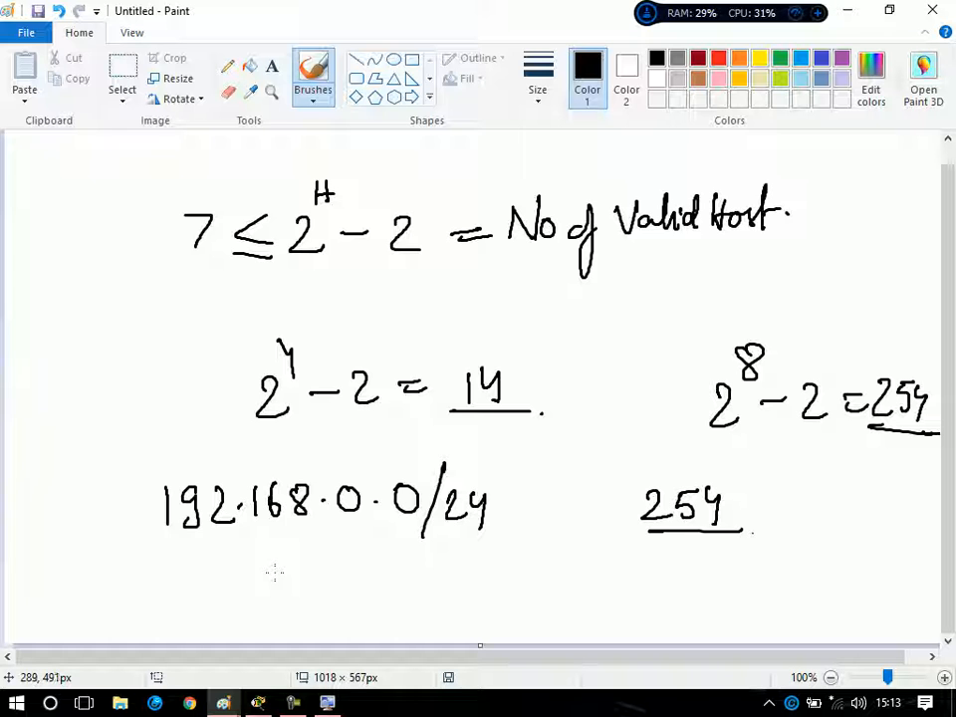
mouse_move(175, 571)
mouse_down()
mouse_move(174, 603)
mouse_move(249, 601)
mouse_move(287, 573)
mouse_move(394, 591)
mouse_up()
click(233, 592)
click(311, 584)
click(359, 584)
mouse_move(420, 559)
mouse_down()
mouse_move(400, 604)
mouse_move(436, 574)
mouse_move(454, 599)
mouse_up()
mouse_move(453, 571)
mouse_down()
mouse_move(444, 587)
mouse_move(453, 571)
mouse_up()
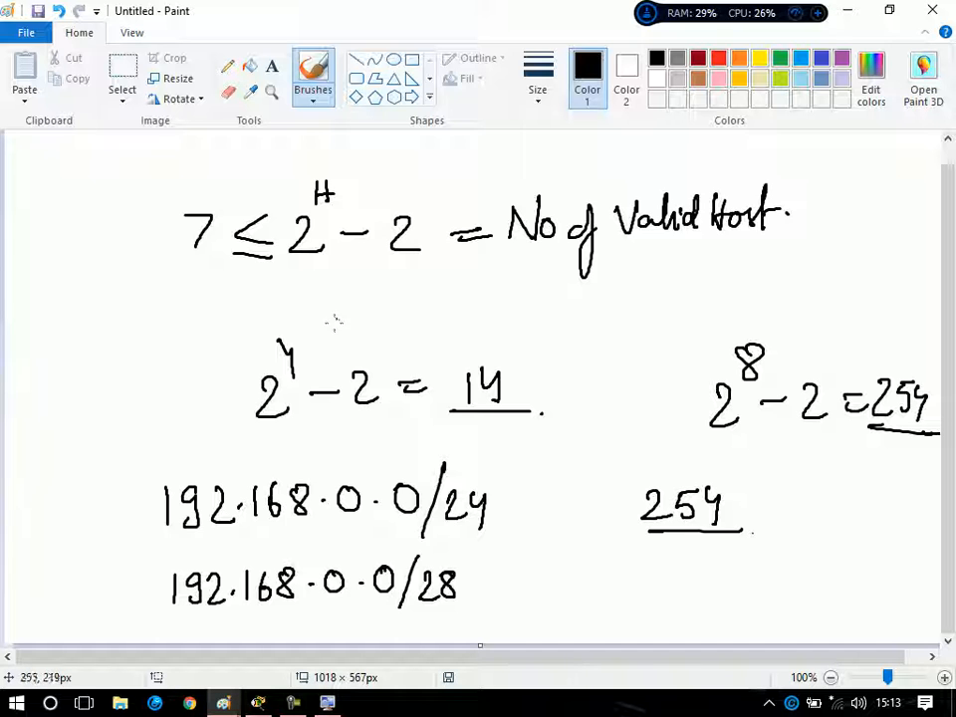
drag(282, 318, 277, 345)
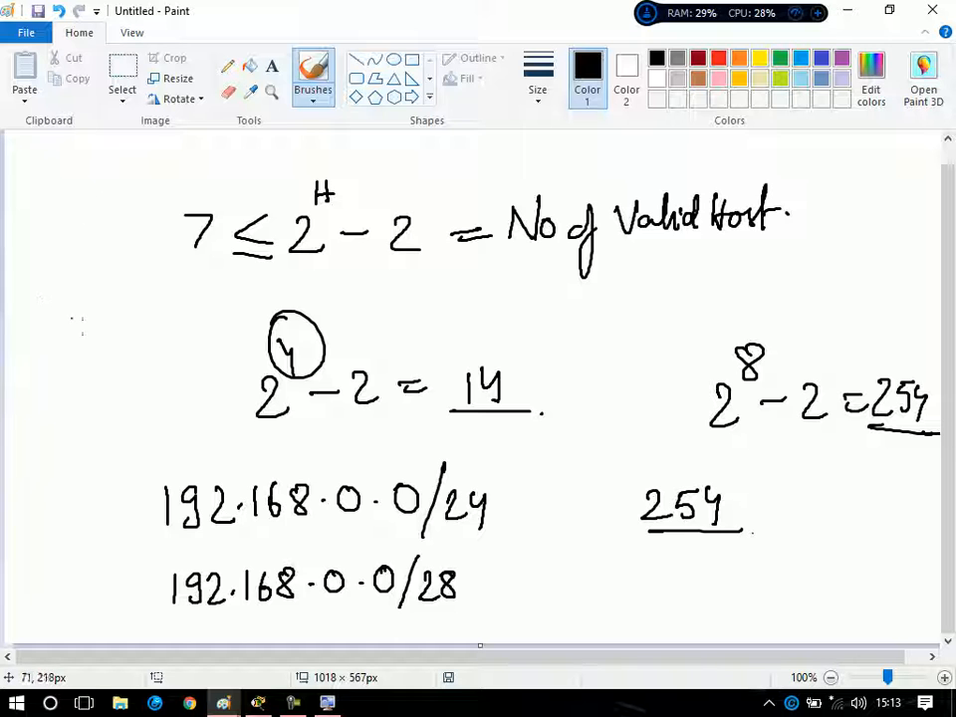
Mark the /28 address with two ticks and write "192.168.0.15 Brodcast" beside it.
mouse_move(463, 585)
mouse_down()
mouse_move(466, 601)
mouse_move(525, 587)
mouse_up()
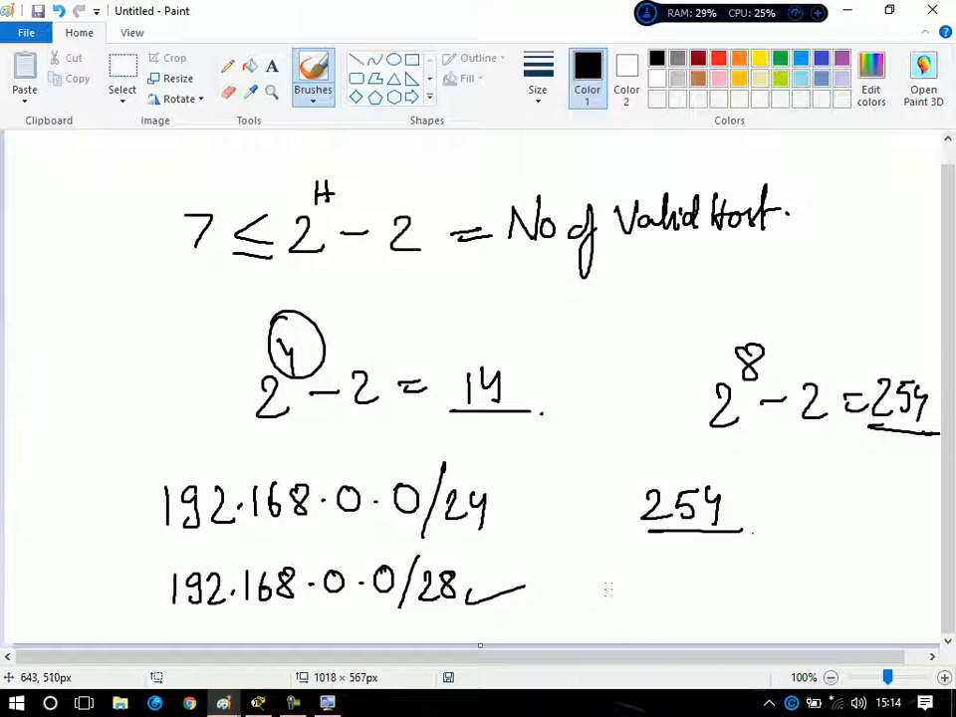
mouse_move(609, 578)
mouse_down()
mouse_move(610, 608)
mouse_move(670, 608)
mouse_up()
mouse_move(685, 585)
mouse_down()
mouse_move(684, 607)
mouse_move(687, 584)
mouse_move(787, 594)
mouse_move(774, 604)
mouse_move(866, 594)
mouse_move(862, 581)
mouse_move(901, 598)
mouse_move(916, 589)
mouse_up()
click(705, 595)
click(748, 595)
drag(458, 575, 521, 555)
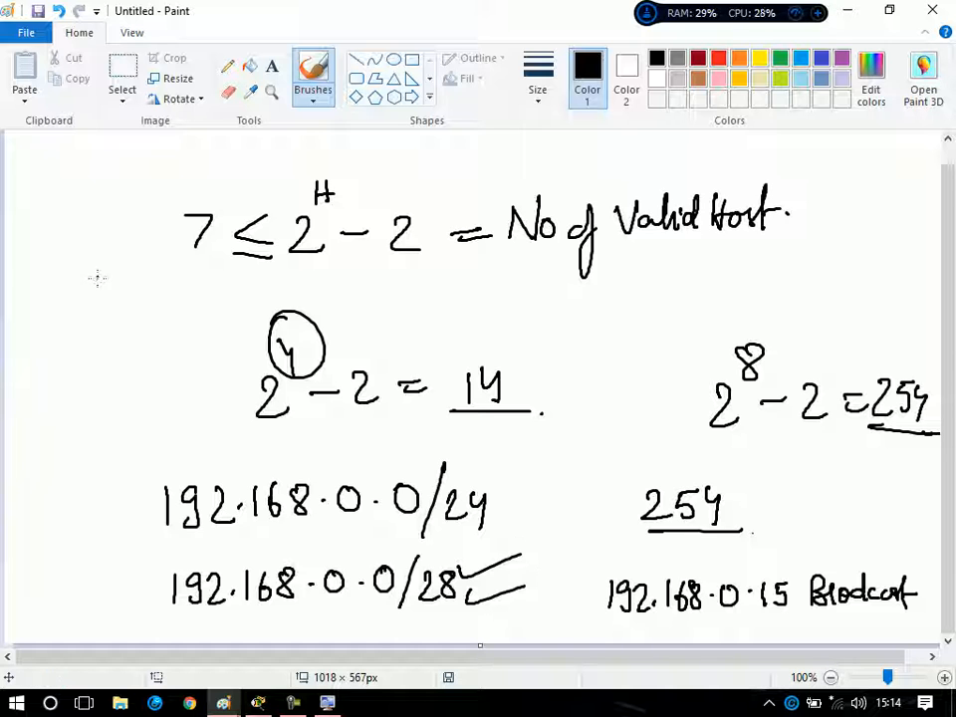
Sketch an arc joining a 0 to an H below it, to the left of the host formula.
mouse_move(79, 181)
mouse_down()
mouse_move(69, 191)
mouse_move(72, 183)
mouse_up()
mouse_move(55, 202)
mouse_down()
mouse_move(61, 278)
mouse_move(80, 295)
mouse_up()
drag(95, 270, 87, 285)
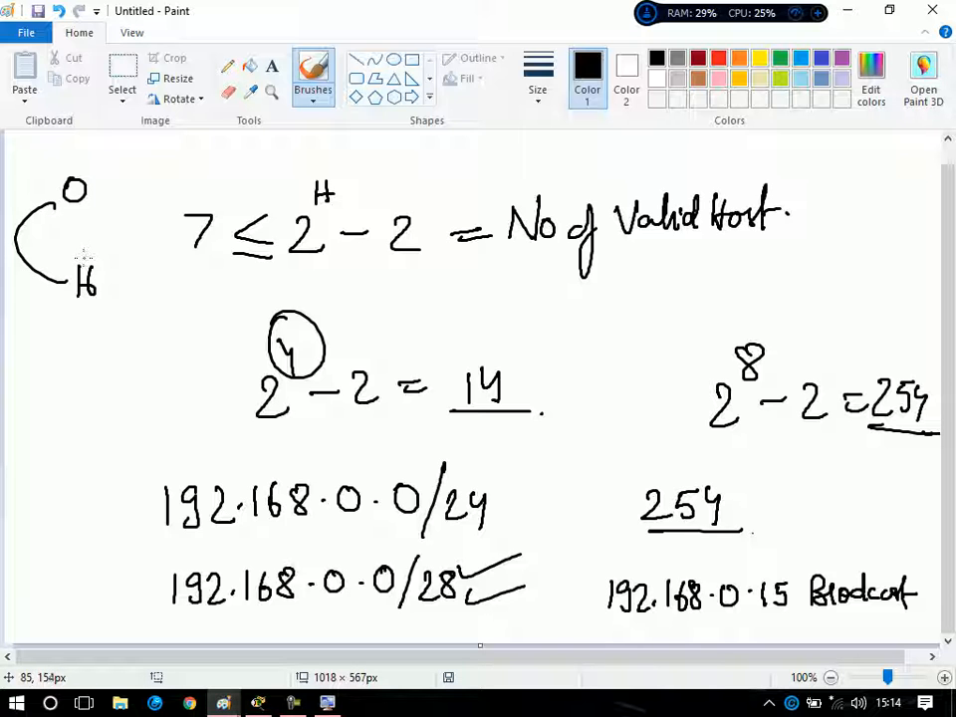
drag(76, 253, 78, 267)
mouse_move(87, 251)
mouse_down()
mouse_move(81, 267)
mouse_move(111, 235)
mouse_up()
Switch back to Packet Tracer and place the note 192.168.0.1/28 beside Router0.
click(849, 11)
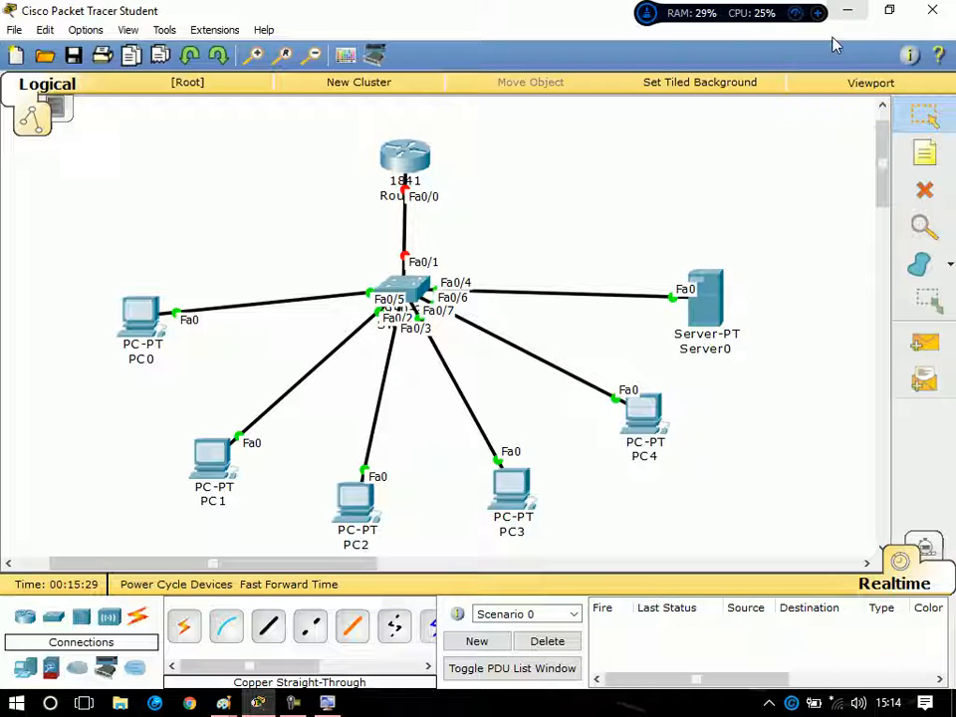
click(924, 152)
click(449, 174)
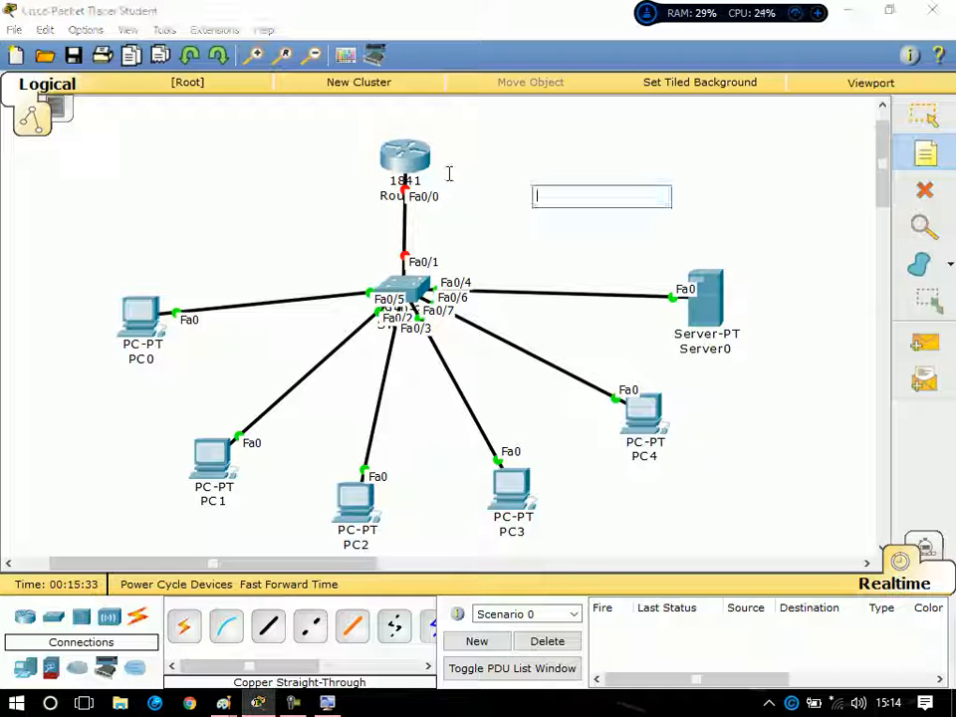
text(192.168.0.1/28)
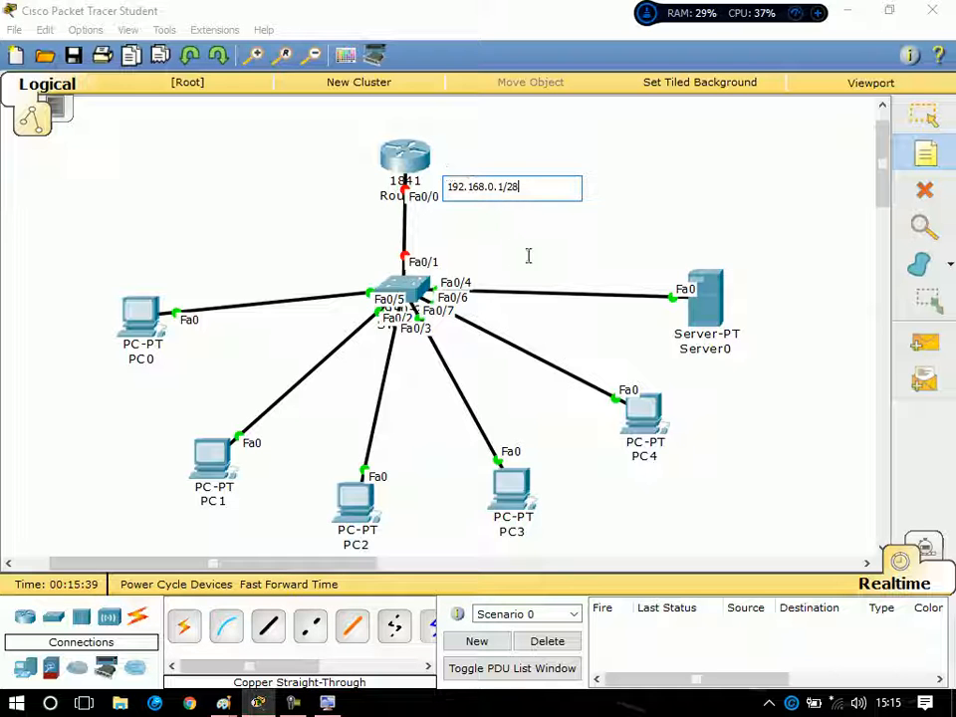
Add the address notes 192.168.0.2/28 above PC0 and 0.3/28 beside PC1.
click(94, 278)
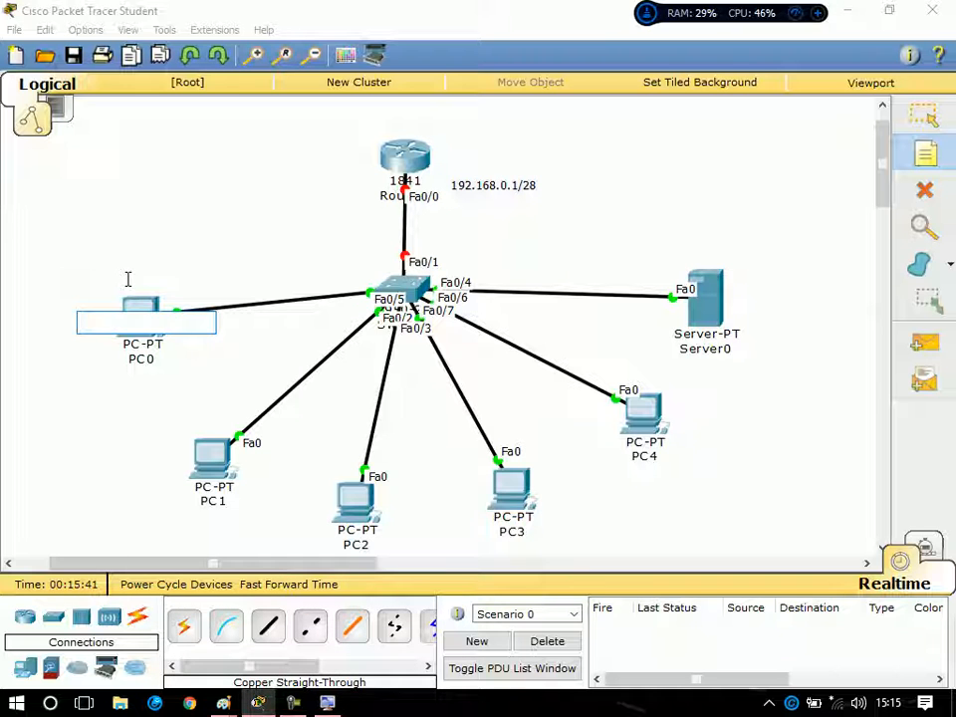
text(192.168.0.2/2)
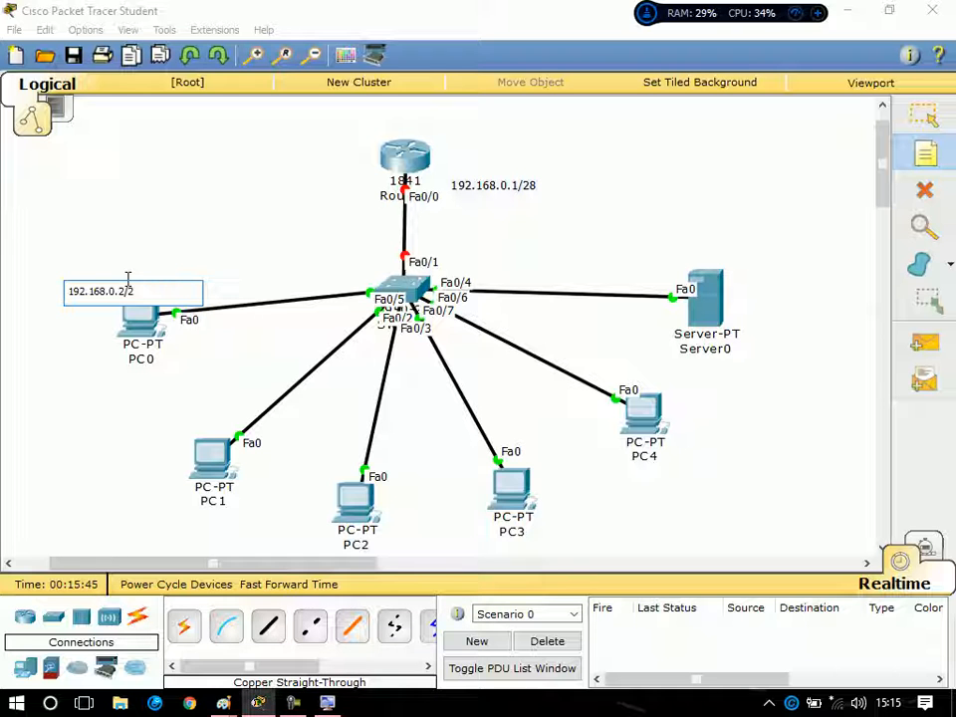
text(8)
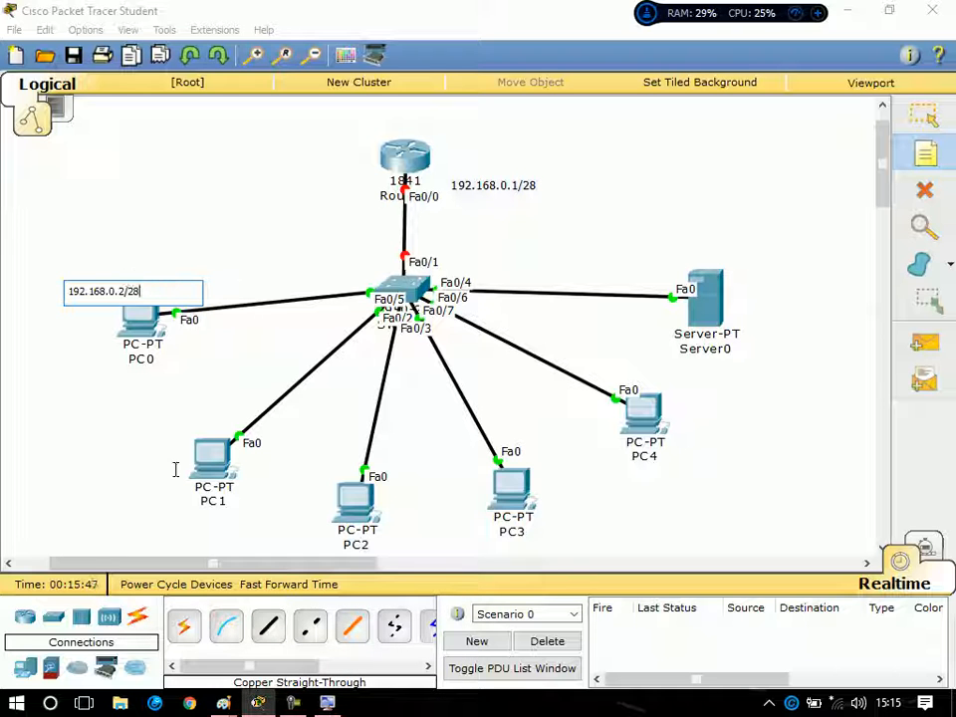
click(124, 489)
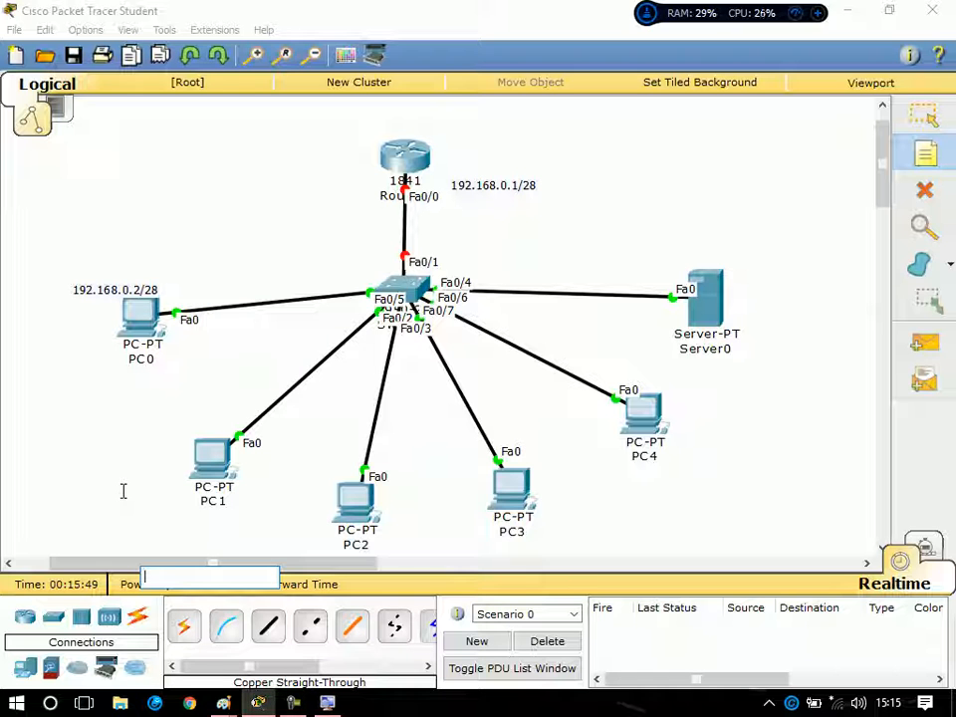
text(0.3/28)
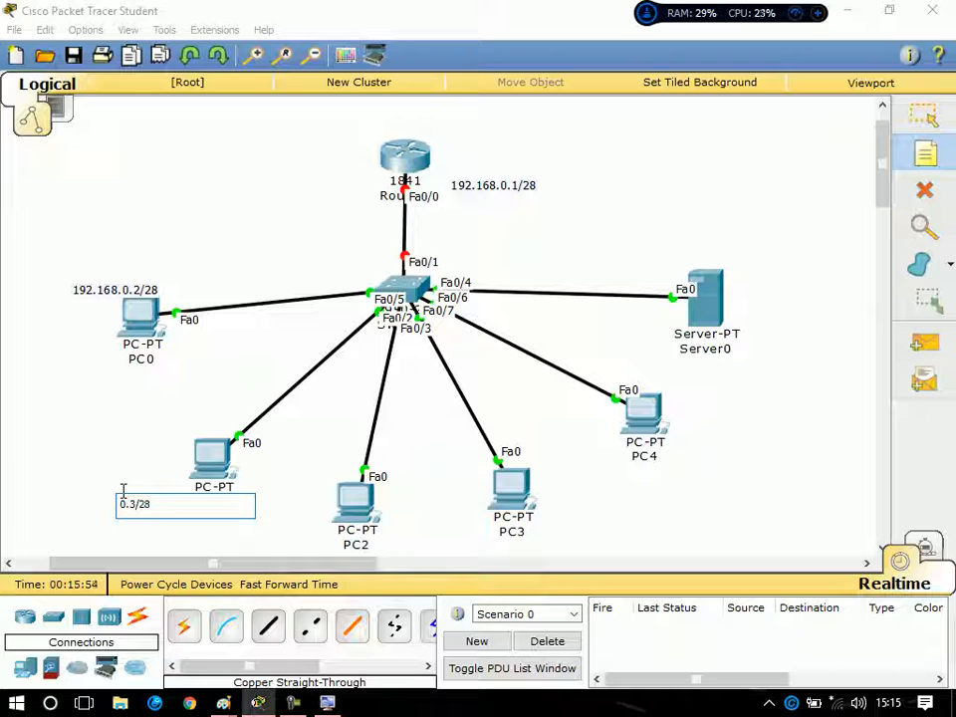
Add the address note 0.4/28 beside PC2.
click(394, 506)
click(382, 506)
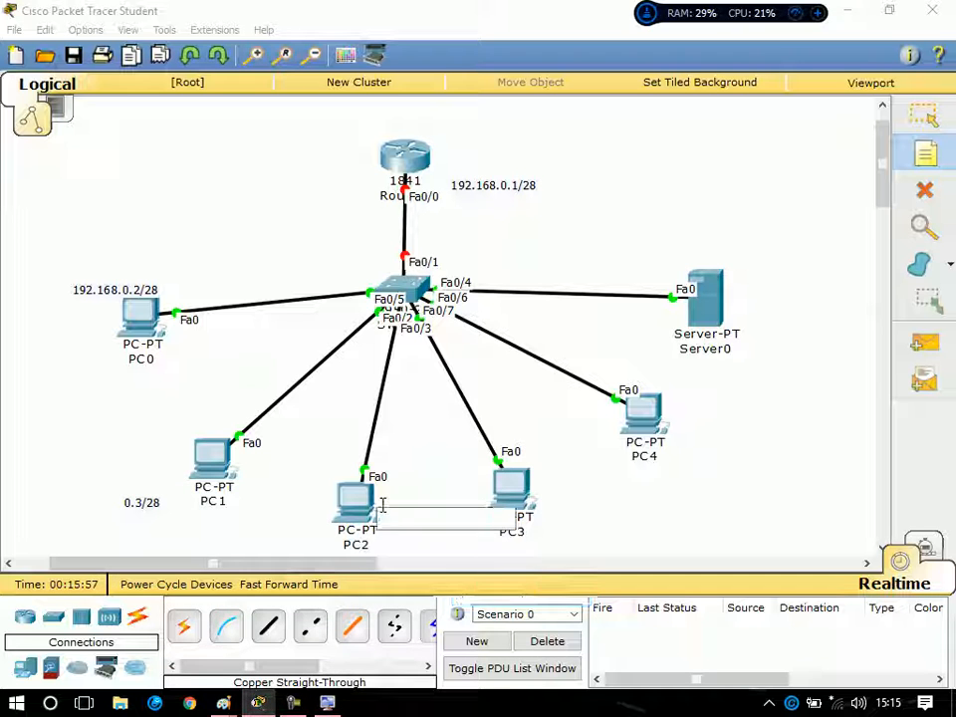
text(0.4/)
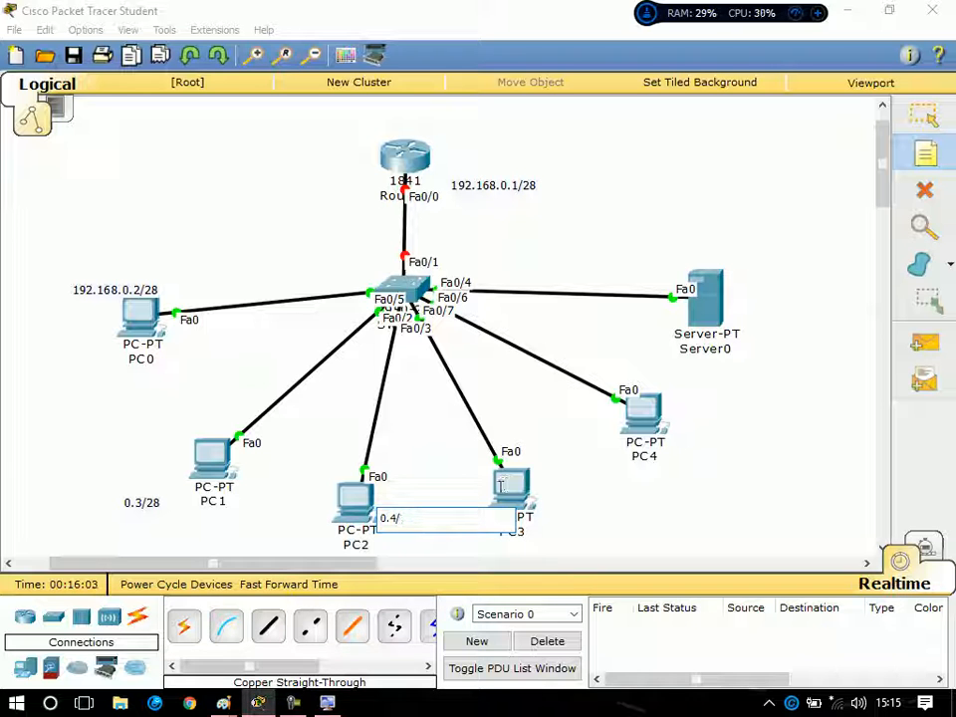
text(3828)
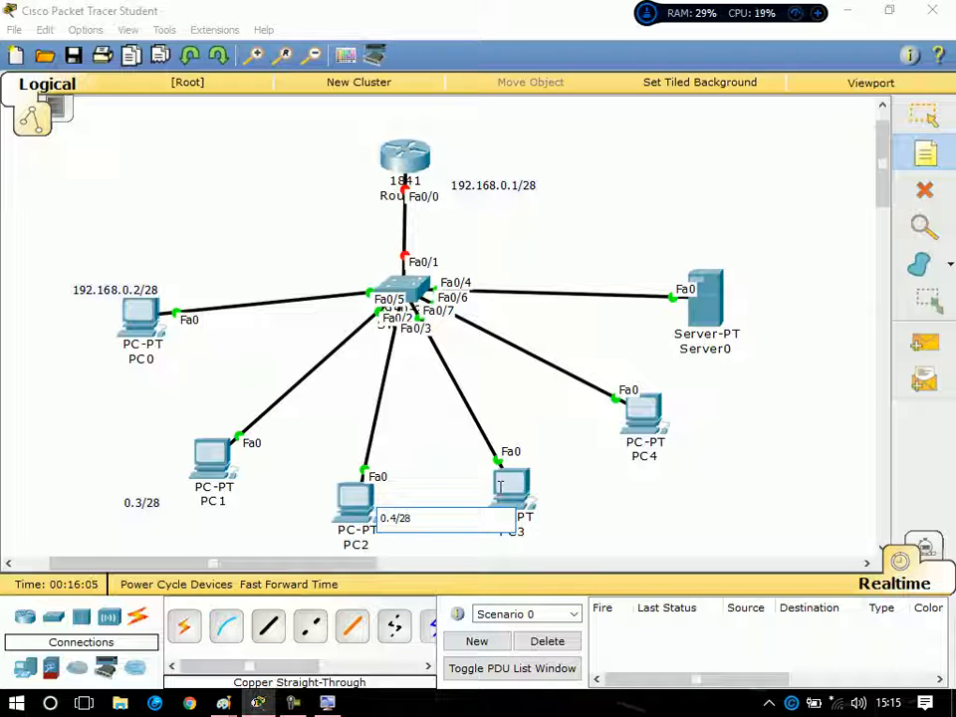
Add the address note 0.5/28 beside PC3.
click(541, 459)
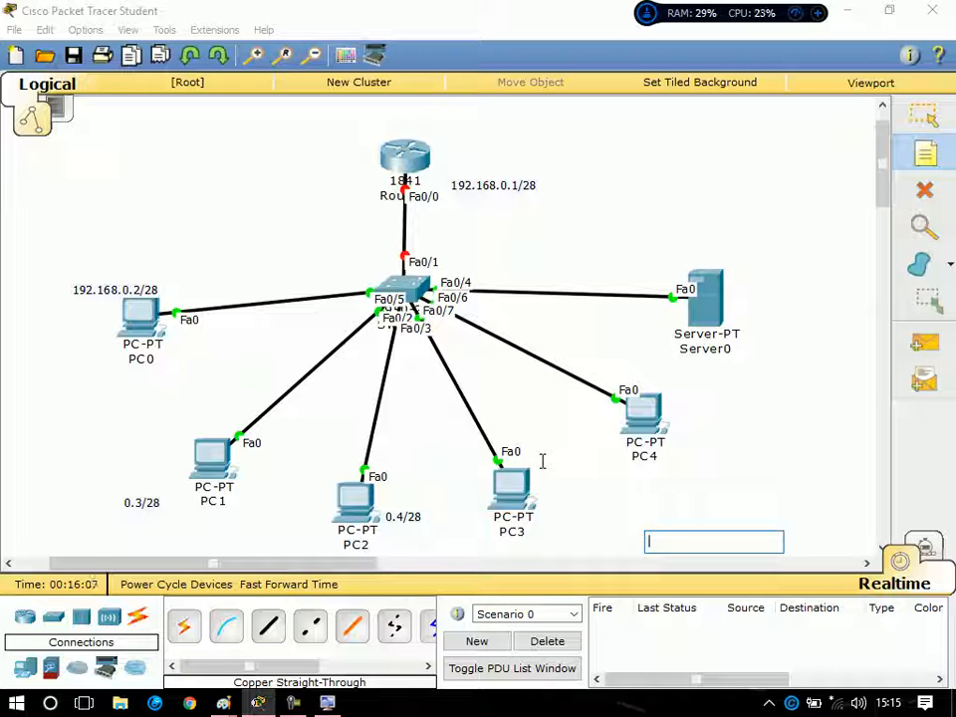
click(542, 460)
text(0.5)
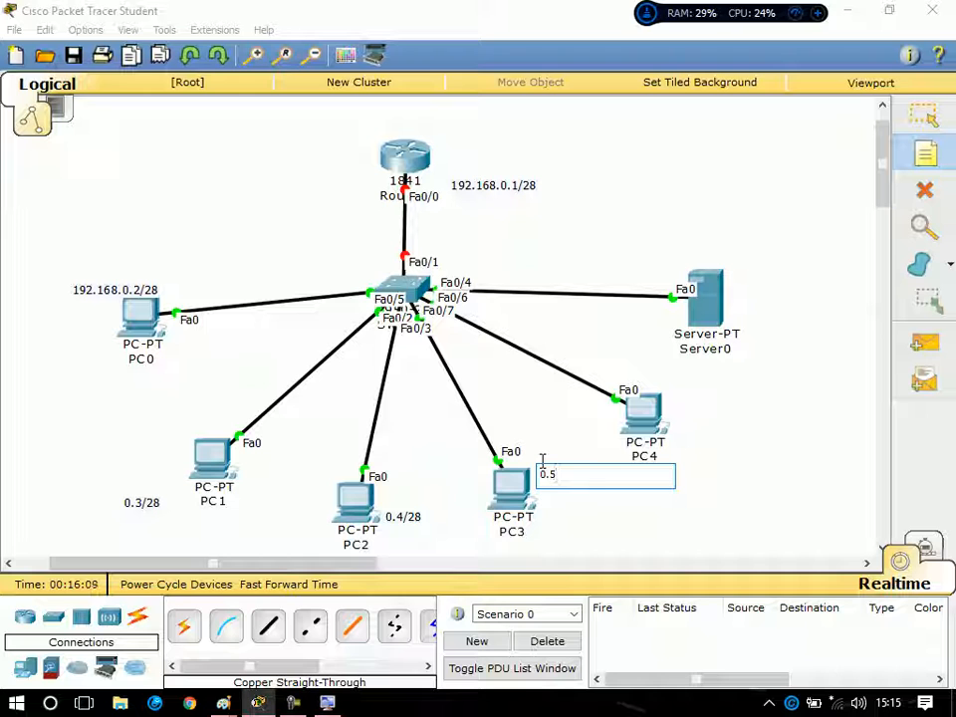
text(/38)
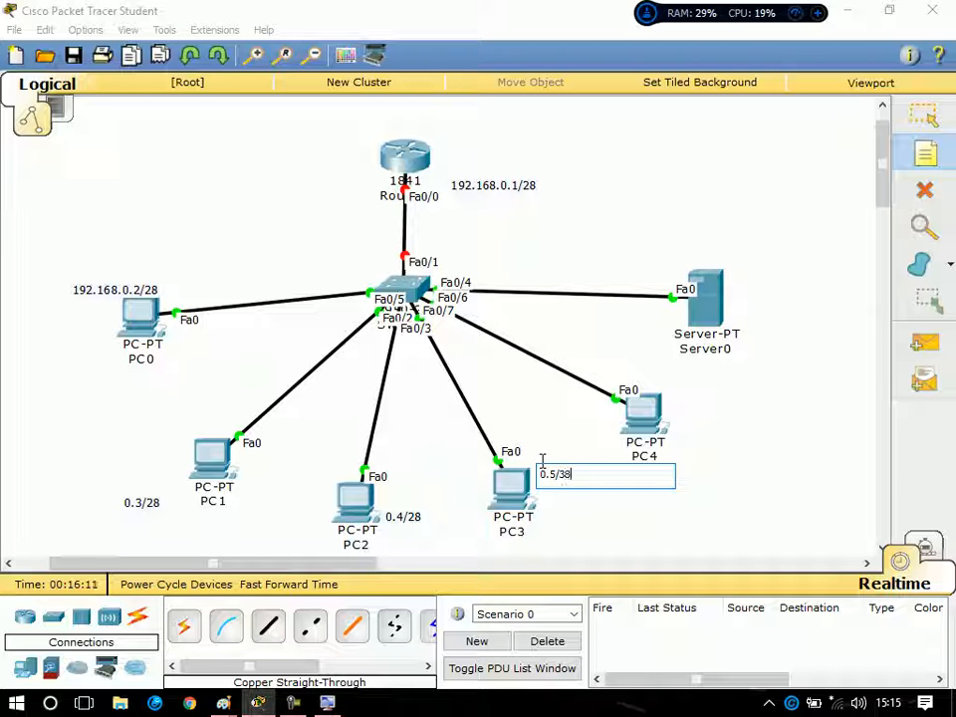
key(BackSpace)
key(BackSpace)
text(2)
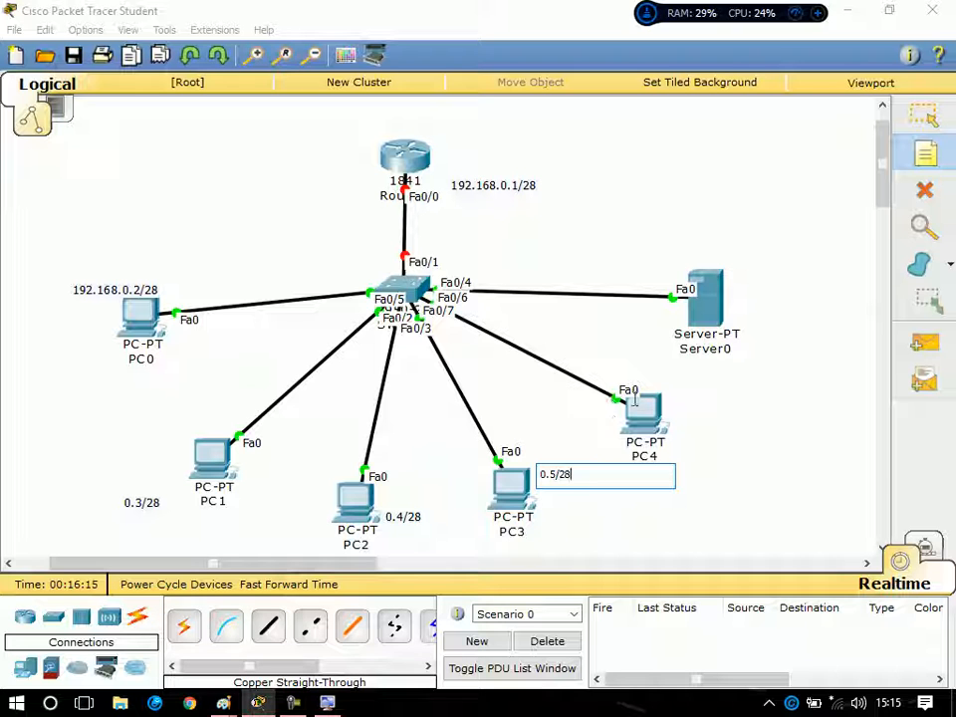
Add the address notes 0.6/28 beside PC4 and 0.7/28 beside Server0.
click(665, 396)
text(0.)
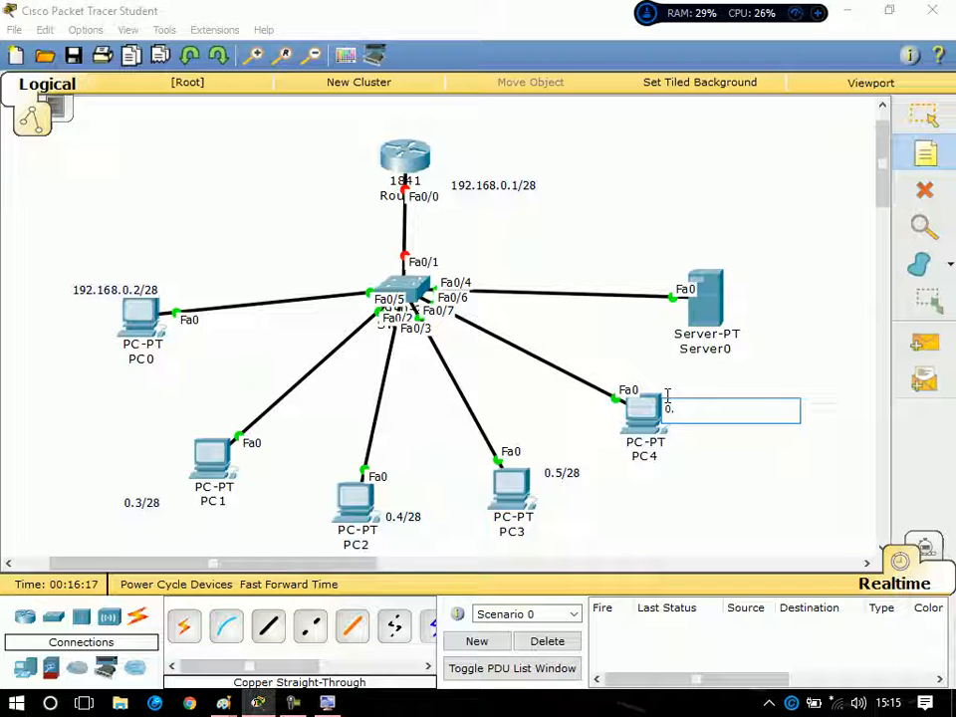
text(6/28)
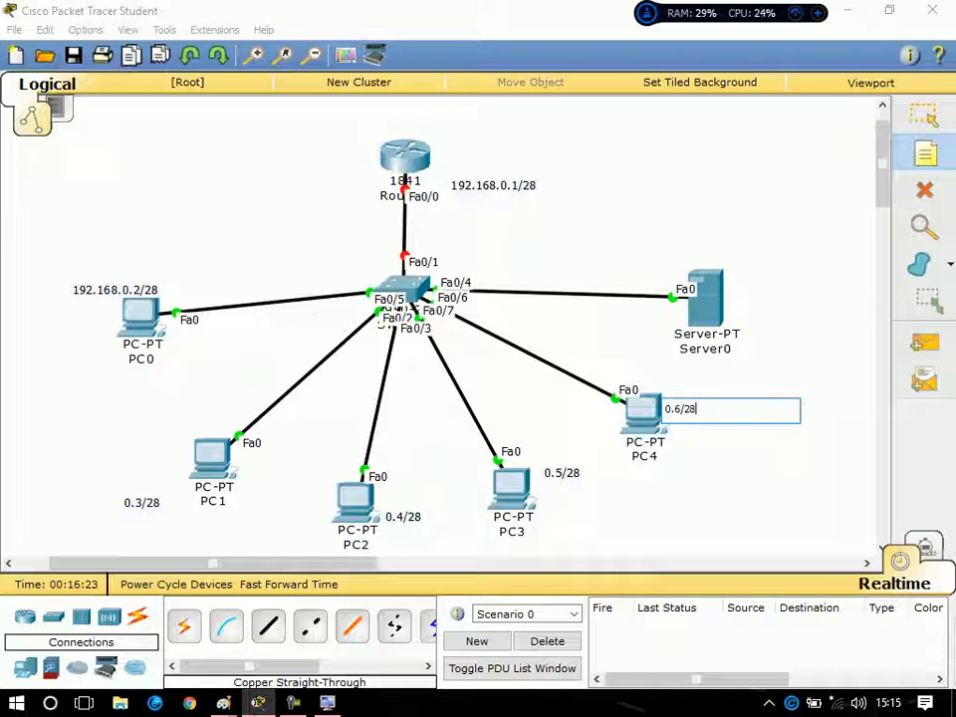
click(737, 260)
text(0.)
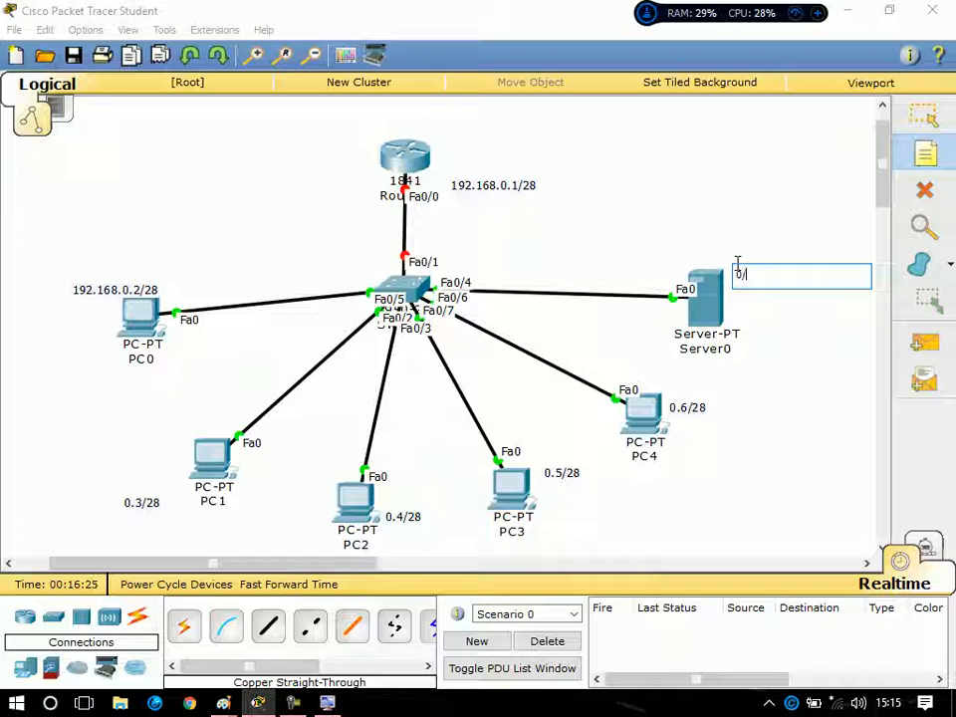
text(7)
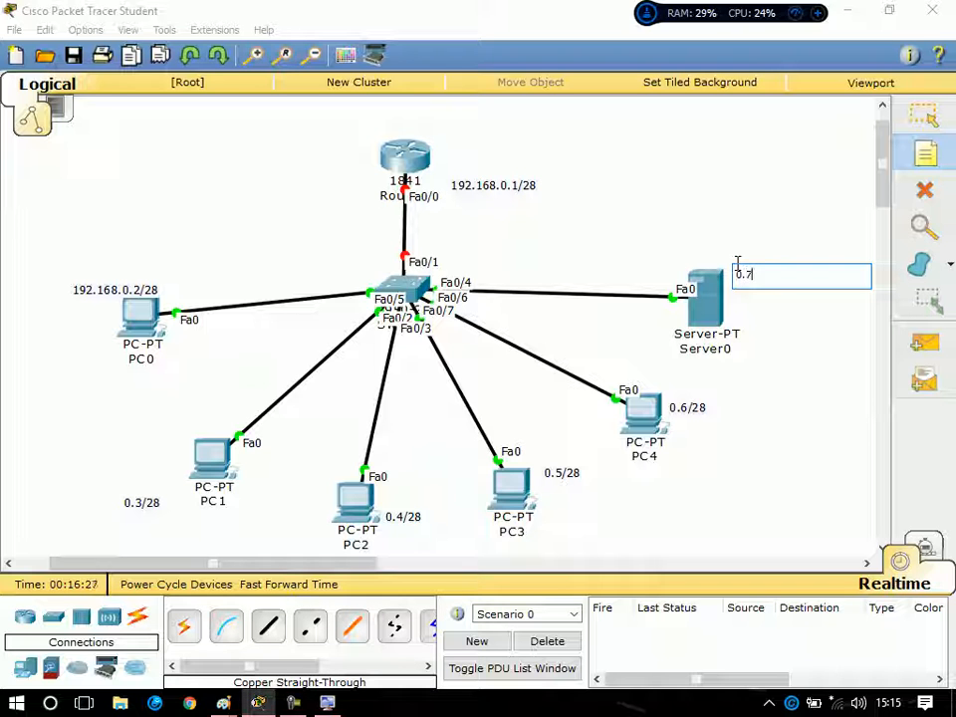
text(/)
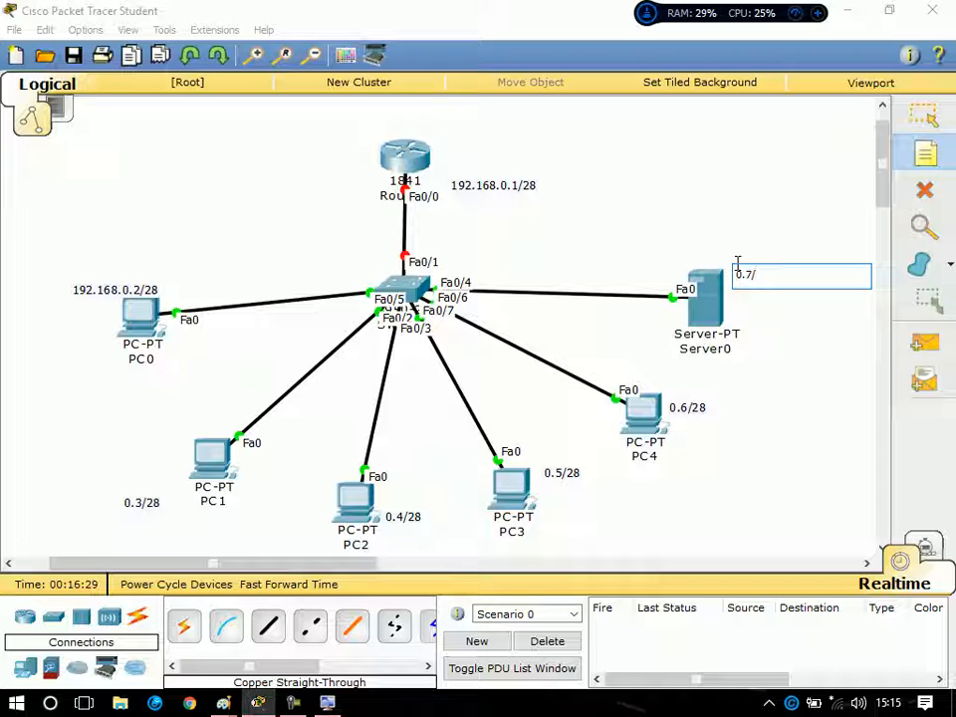
text(28)
Reposition the 0.3/28, 0.4/28, 0.5/28 and 0.7/28 notes so each sits neatly beside its own device.
click(926, 117)
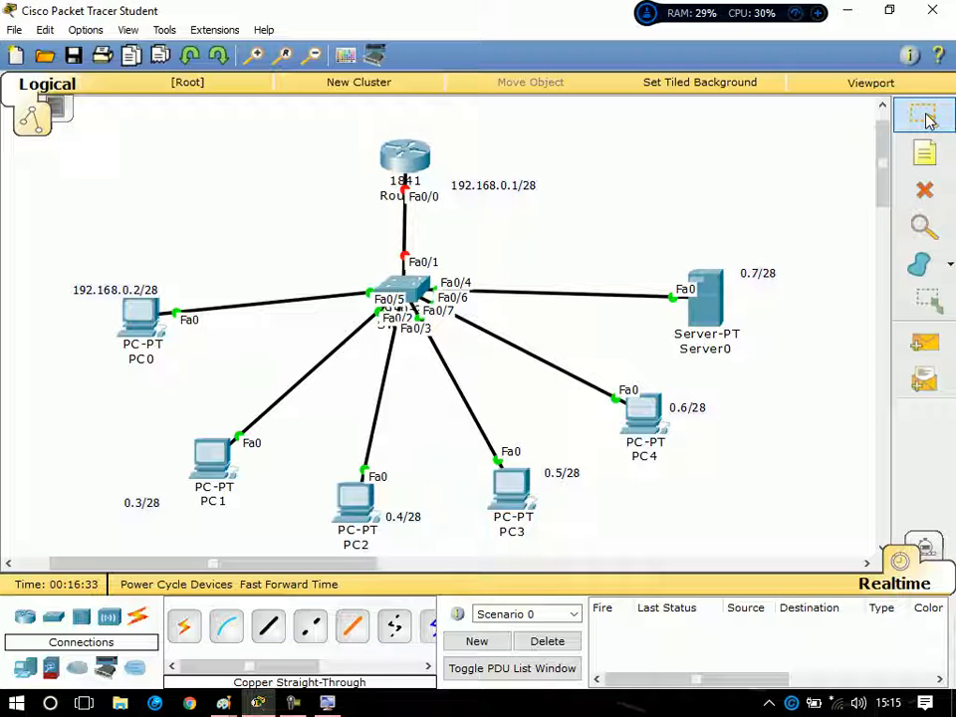
drag(147, 513, 174, 500)
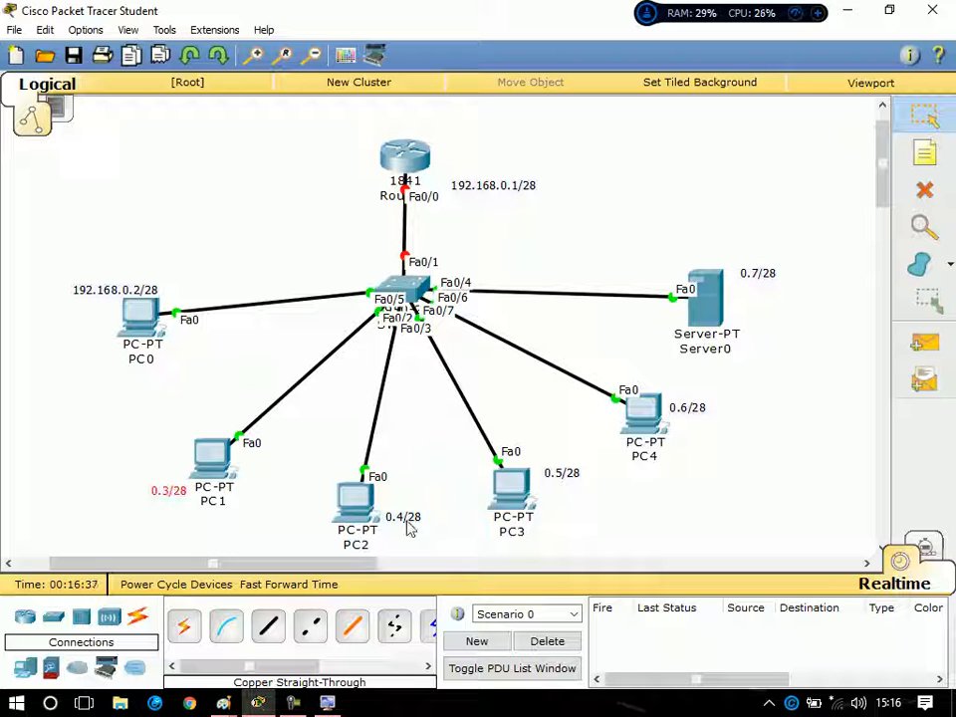
drag(413, 526, 420, 537)
drag(572, 478, 572, 495)
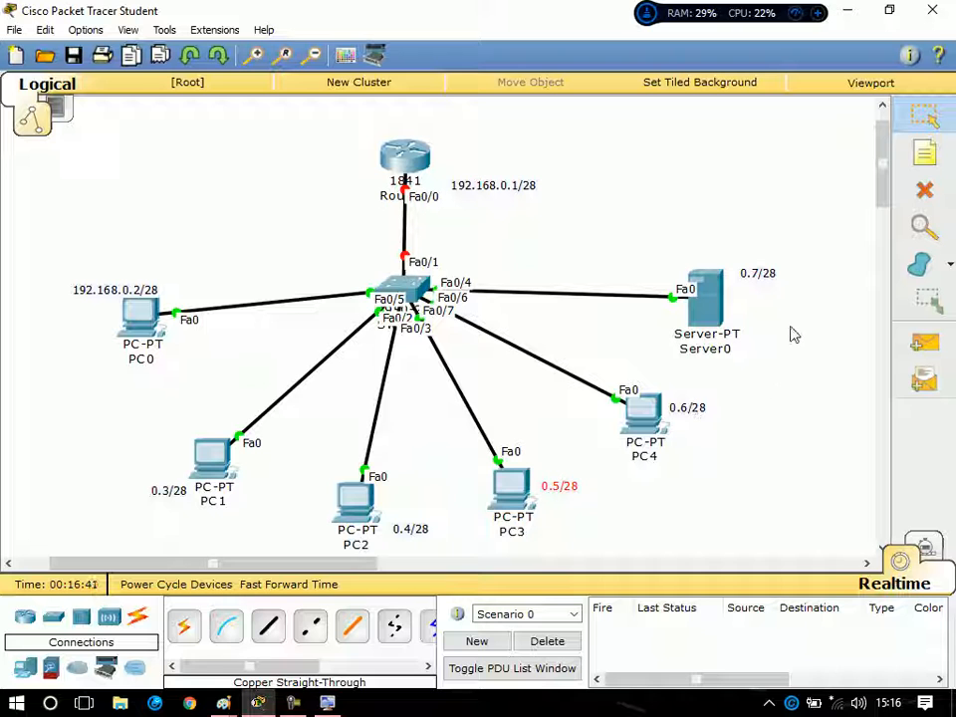
drag(761, 276, 750, 275)
click(789, 256)
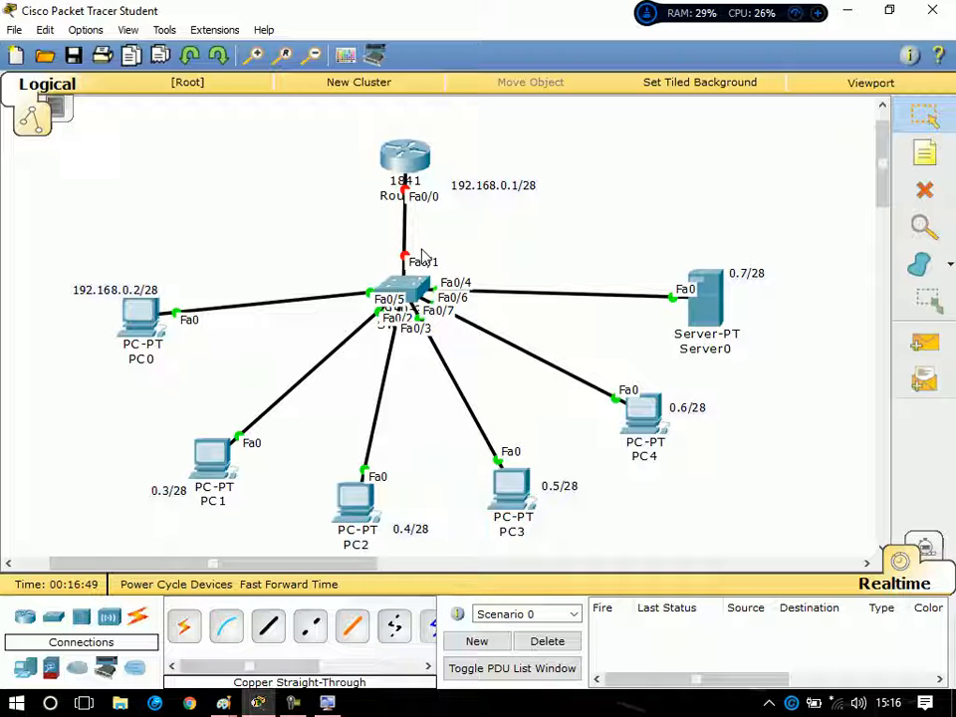
View the static IP configuration fields of PC0 and close its window.
mouse_move(295, 704)
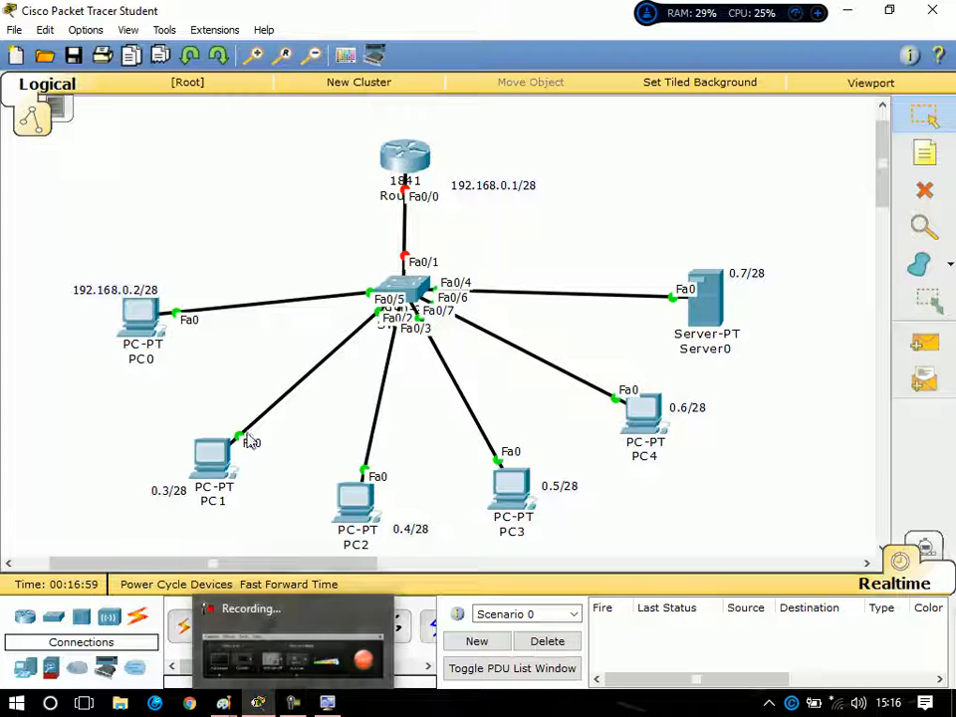
click(130, 328)
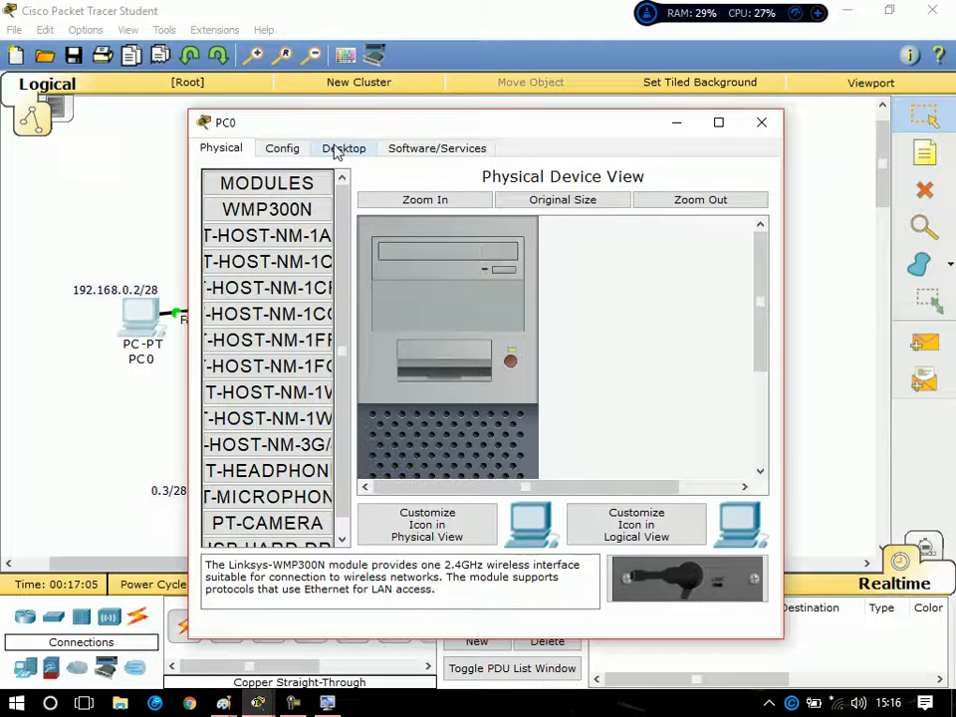
click(334, 149)
click(219, 182)
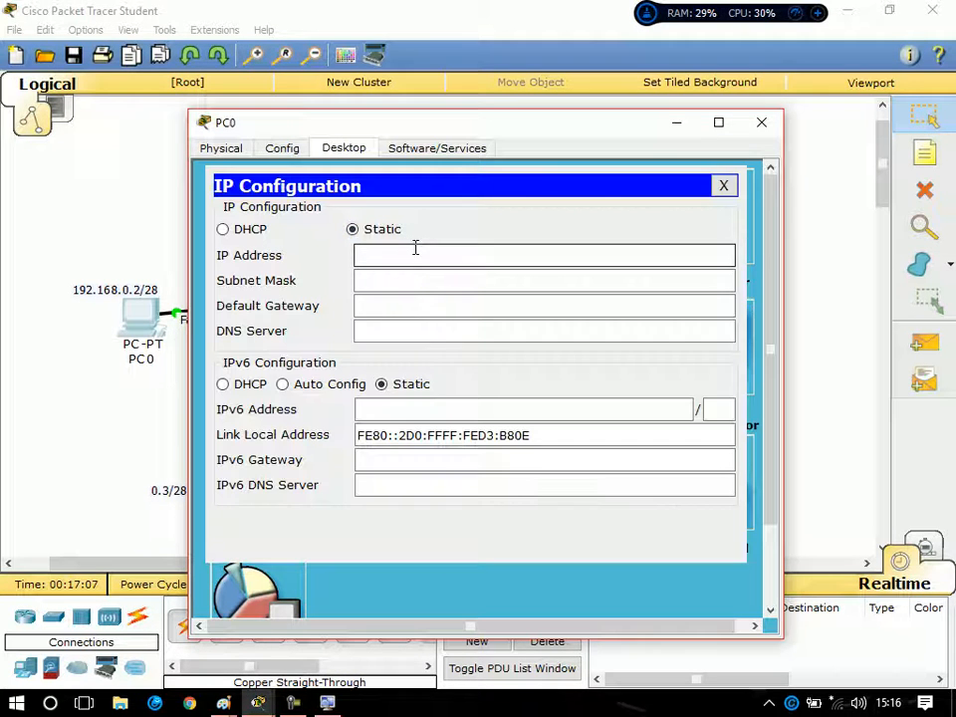
click(724, 184)
click(761, 121)
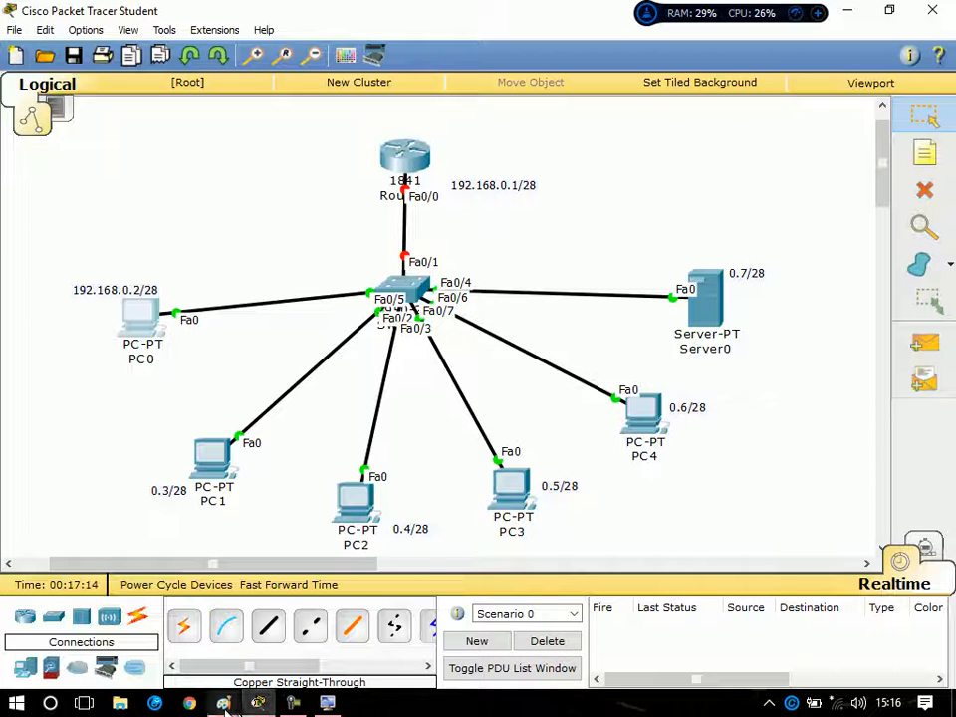
Switch to the blank Paint canvas and draw a bullet arrow near its upper-left corner.
click(162, 647)
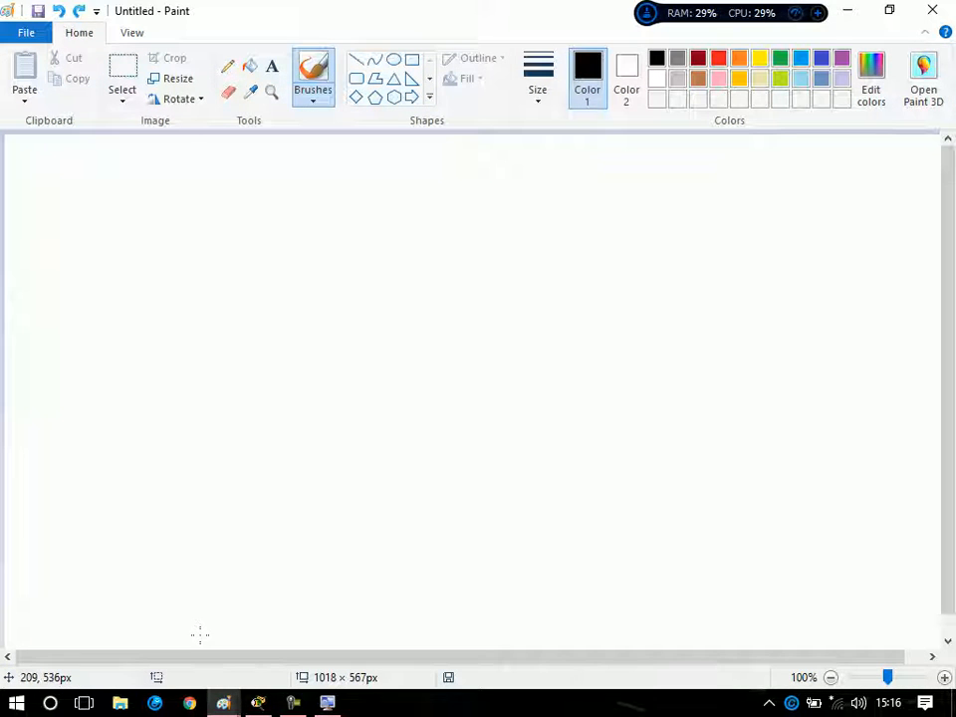
mouse_move(35, 195)
mouse_down()
mouse_move(62, 196)
mouse_move(42, 205)
mouse_move(107, 175)
mouse_move(108, 202)
mouse_up()
drag(94, 192, 108, 190)
mouse_move(121, 183)
mouse_down()
mouse_move(113, 201)
mouse_move(126, 201)
mouse_up()
drag(144, 186, 144, 201)
click(149, 180)
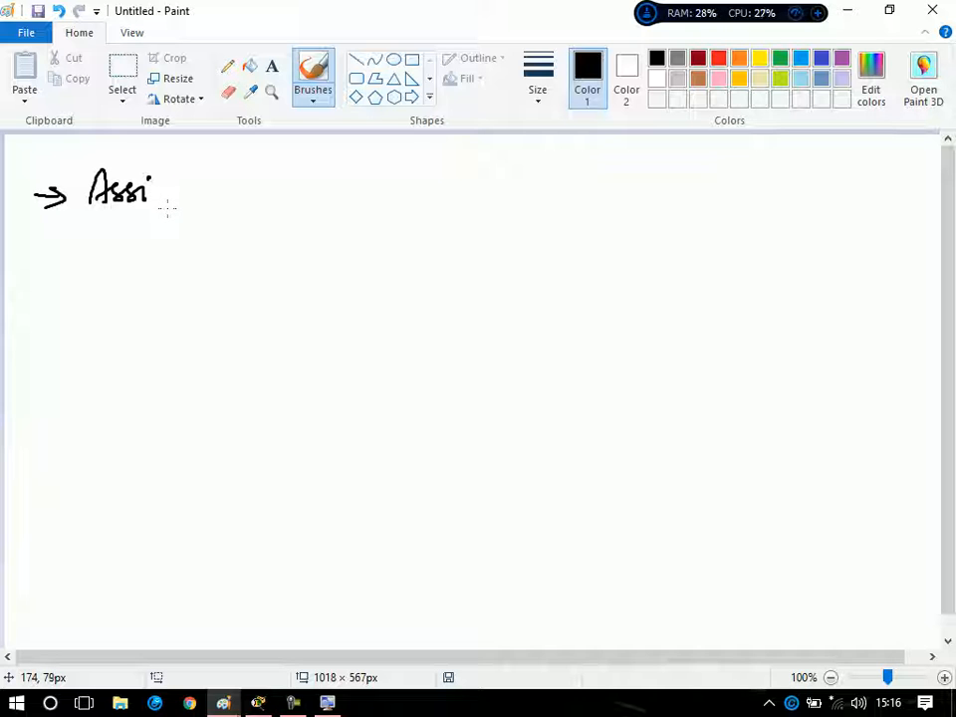
key(ctrl+z)
key(ctrl+z)
key(ctrl+z)
key(ctrl+z)
key(ctrl+z)
key(ctrl+z)
key(ctrl+z)
key(ctrl+z)
Write "DHCP Configuration" by hand after the first bullet arrow.
mouse_move(57, 183)
mouse_down()
mouse_move(55, 209)
mouse_move(140, 204)
mouse_up()
drag(122, 189, 140, 189)
mouse_move(158, 180)
mouse_down()
mouse_move(154, 205)
mouse_move(179, 194)
mouse_up()
mouse_move(257, 180)
mouse_down()
mouse_move(256, 201)
mouse_move(266, 186)
mouse_up()
drag(271, 184, 296, 225)
mouse_move(286, 185)
mouse_down()
mouse_move(315, 185)
mouse_move(320, 199)
mouse_up()
mouse_move(333, 185)
mouse_down()
mouse_move(339, 227)
mouse_move(364, 189)
mouse_move(376, 195)
mouse_up()
mouse_move(393, 165)
mouse_down()
mouse_move(395, 199)
mouse_move(402, 197)
mouse_up()
mouse_move(416, 185)
mouse_down()
mouse_move(421, 199)
mouse_move(451, 194)
mouse_up()
drag(360, 177, 434, 177)
click(419, 189)
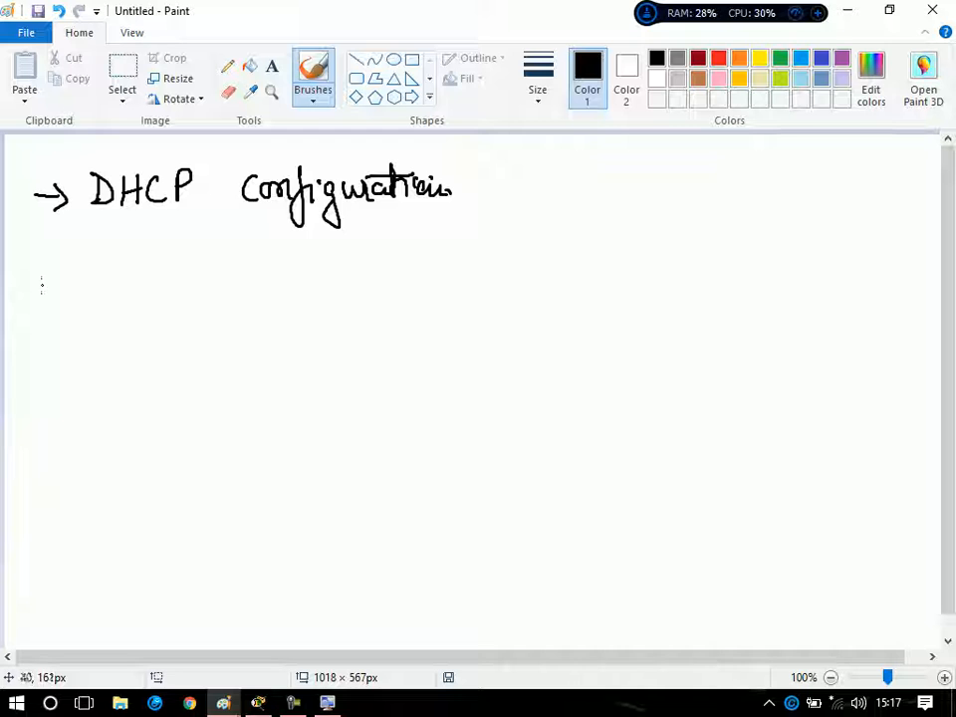
Add a second arrow bullet reading "Telnet/SSH" below the DHCP line.
drag(57, 288, 68, 288)
drag(56, 277, 57, 300)
mouse_move(90, 271)
mouse_down()
mouse_move(110, 271)
mouse_move(99, 304)
mouse_move(131, 303)
mouse_up()
drag(133, 303, 175, 298)
mouse_move(164, 283)
mouse_down()
mouse_move(182, 280)
mouse_move(182, 316)
mouse_up()
mouse_move(220, 271)
mouse_down()
mouse_move(206, 299)
mouse_move(242, 299)
mouse_move(259, 283)
mouse_up()
drag(259, 269, 259, 296)
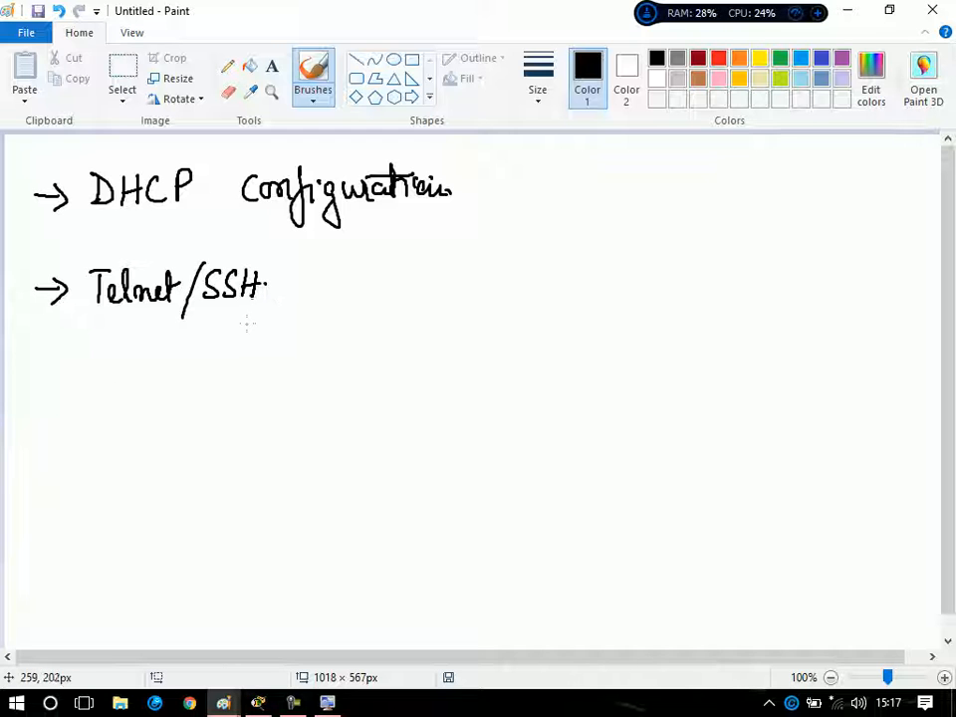
Draw two branches from SSH labelled "Version 1" and "Version 2", and underline both labels.
mouse_move(237, 319)
mouse_down()
mouse_move(237, 358)
mouse_move(343, 313)
mouse_move(359, 334)
mouse_up()
drag(362, 323, 396, 335)
drag(404, 323, 429, 335)
drag(439, 315, 438, 331)
mouse_move(215, 388)
mouse_down()
mouse_move(233, 406)
mouse_move(256, 398)
mouse_move(245, 397)
mouse_move(329, 409)
mouse_up()
drag(230, 419, 306, 420)
drag(327, 347, 438, 348)
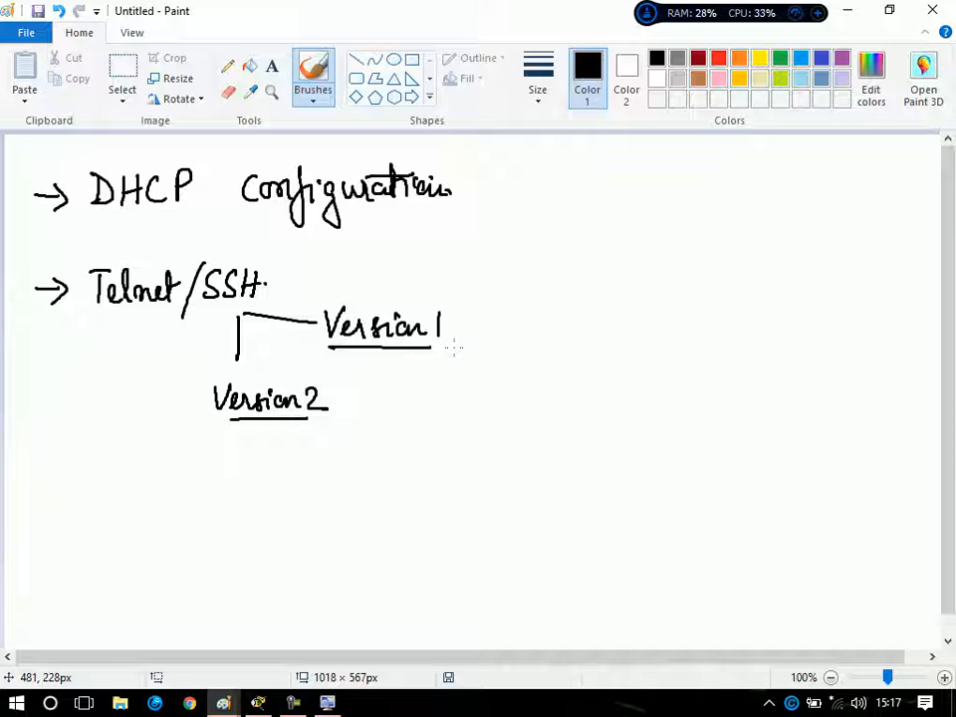
Write "(1.5)" beside Version 1 and "(1.99)" beside Version 2.
mouse_move(481, 286)
mouse_down()
mouse_move(486, 332)
mouse_move(513, 305)
mouse_move(508, 321)
mouse_up()
click(498, 322)
drag(538, 285, 536, 335)
mouse_move(360, 384)
mouse_down()
mouse_move(374, 422)
mouse_move(405, 420)
mouse_up()
click(379, 408)
drag(425, 377, 430, 423)
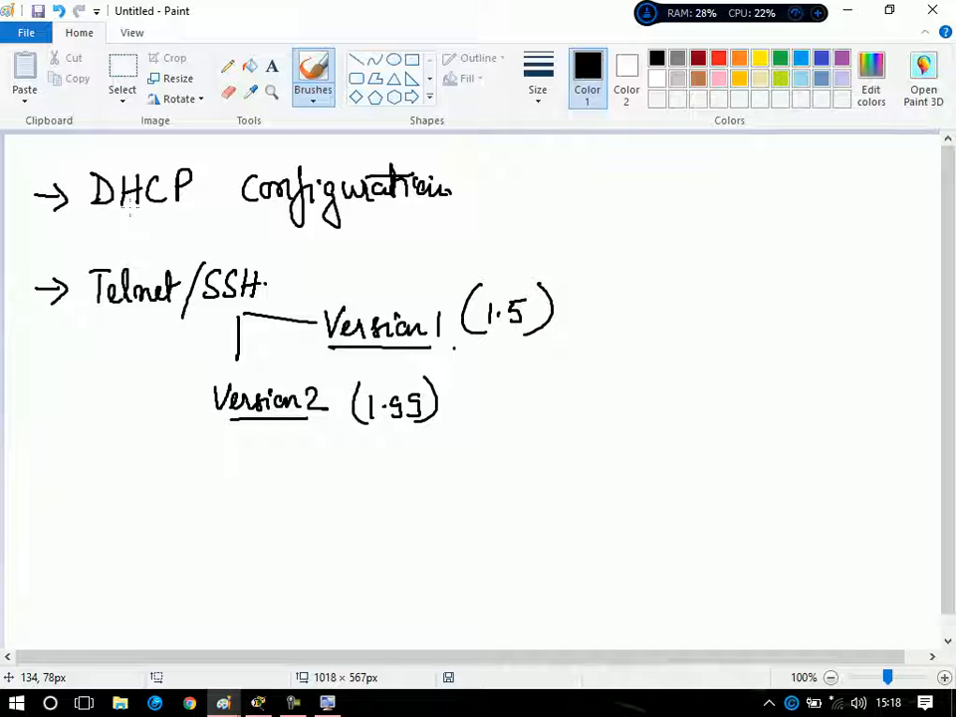
Add a third arrow bullet reading "IOS backup /Restore" below the SSH version branches.
mouse_move(38, 512)
mouse_down()
mouse_move(62, 507)
mouse_move(53, 524)
mouse_up()
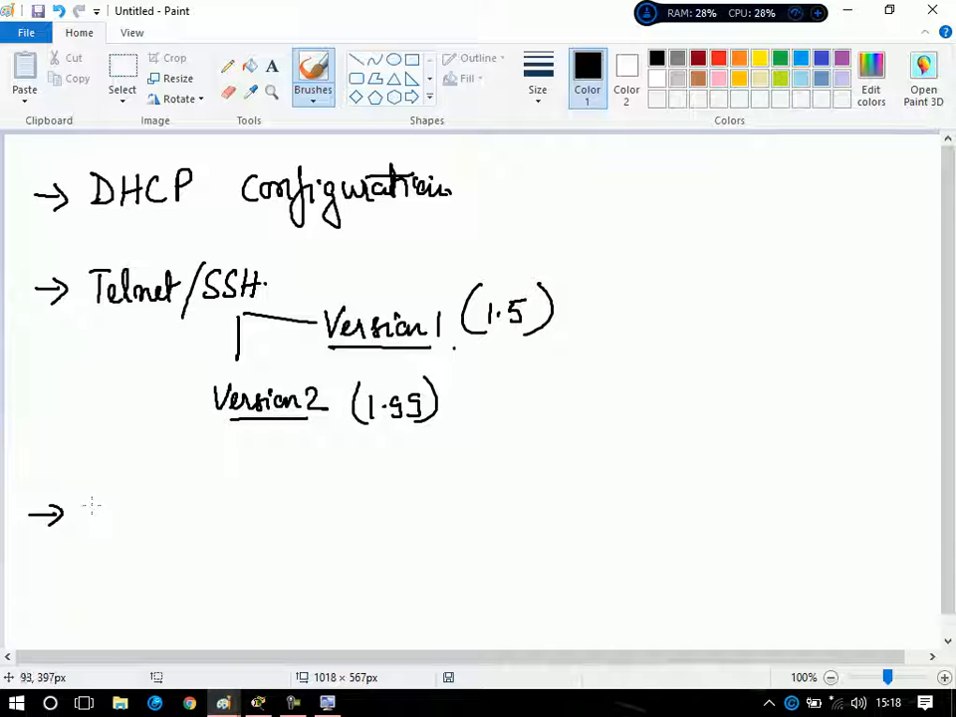
mouse_move(86, 494)
mouse_down()
mouse_move(105, 493)
mouse_move(103, 523)
mouse_move(94, 524)
mouse_up()
mouse_move(115, 498)
mouse_down()
mouse_move(127, 507)
mouse_move(116, 497)
mouse_up()
drag(145, 497, 128, 521)
mouse_move(181, 486)
mouse_down()
mouse_move(195, 513)
mouse_move(229, 518)
mouse_up()
mouse_move(240, 484)
mouse_down()
mouse_move(239, 516)
mouse_move(288, 514)
mouse_move(289, 538)
mouse_up()
drag(288, 499, 290, 514)
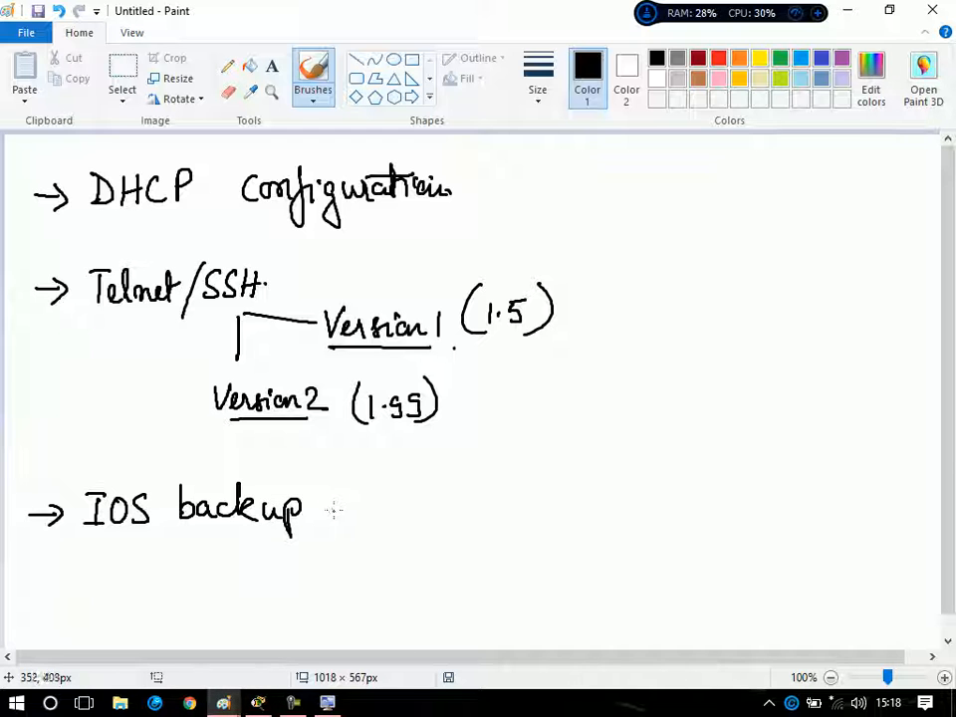
mouse_move(341, 473)
mouse_down()
mouse_move(319, 529)
mouse_move(361, 510)
mouse_up()
drag(363, 502, 403, 512)
drag(395, 495, 410, 493)
drag(431, 509, 443, 512)
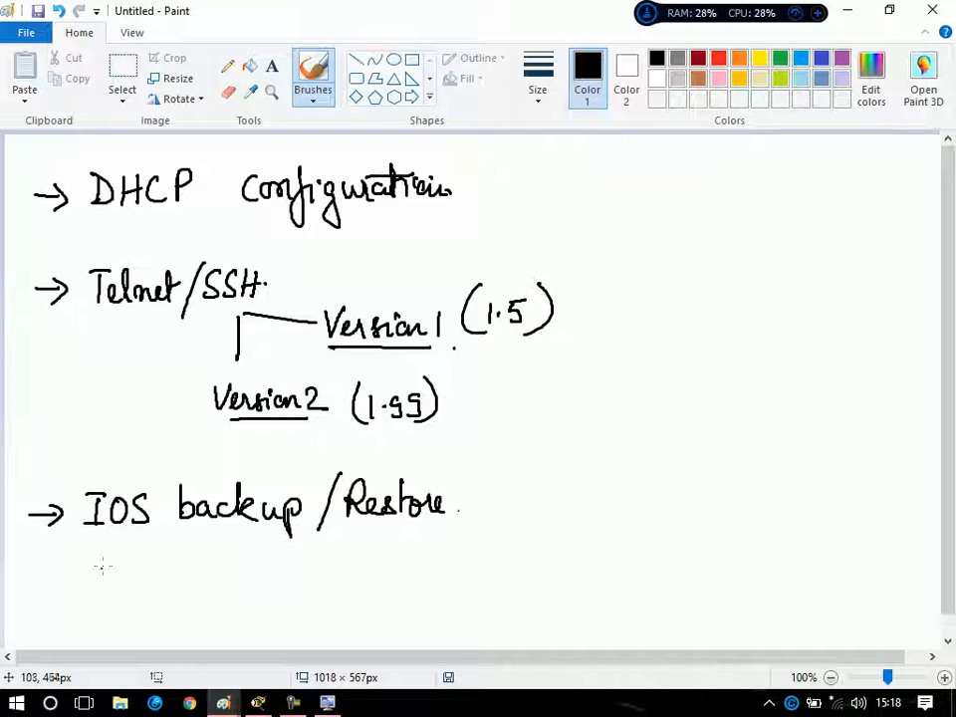
Add a fourth arrow bullet reading "Password Recovery (by passing Passwords and changing it)".
mouse_move(33, 587)
mouse_down()
mouse_move(56, 585)
mouse_move(50, 596)
mouse_move(93, 577)
mouse_move(155, 586)
mouse_move(251, 580)
mouse_move(281, 589)
mouse_move(338, 560)
mouse_move(358, 612)
mouse_up()
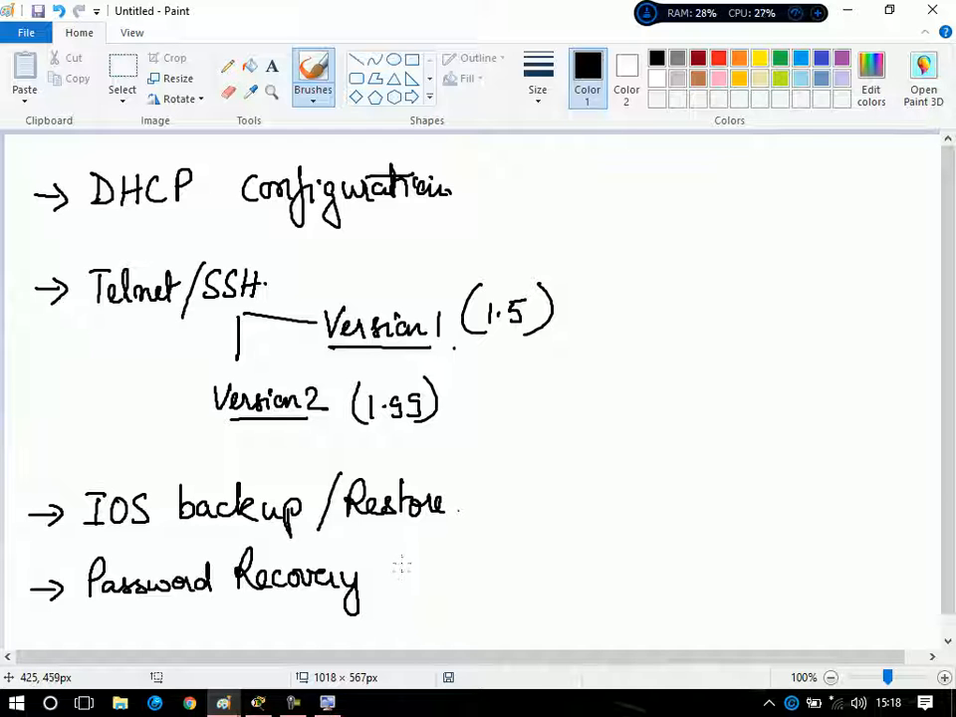
mouse_move(404, 546)
mouse_down()
mouse_move(394, 588)
mouse_move(403, 595)
mouse_up()
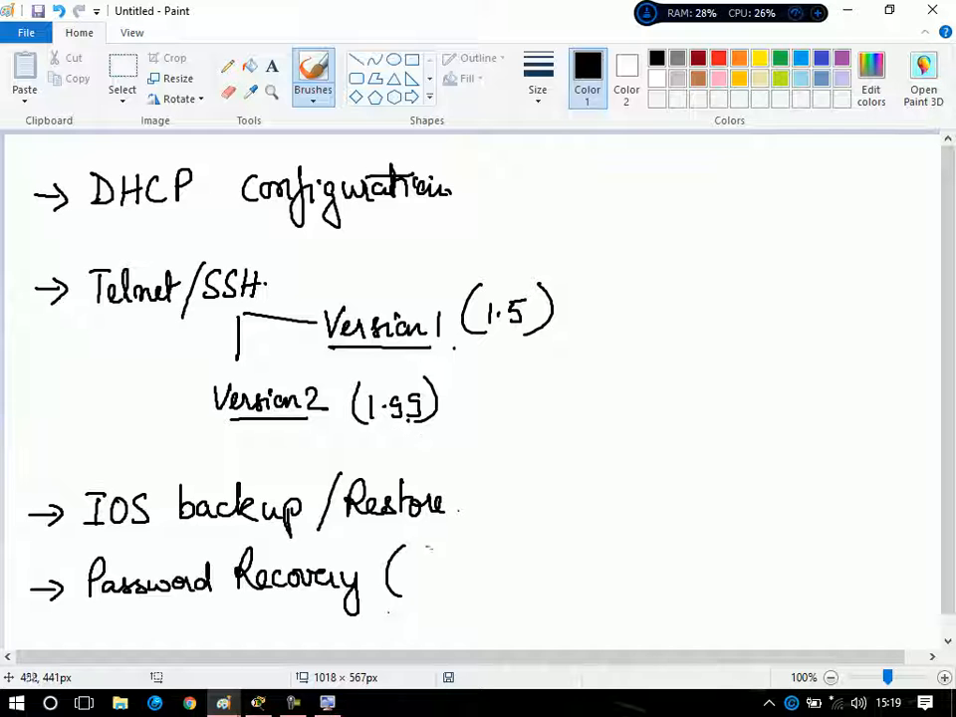
mouse_move(416, 555)
mouse_down()
mouse_move(446, 611)
mouse_move(488, 573)
mouse_move(513, 573)
mouse_move(531, 554)
mouse_move(560, 570)
mouse_move(565, 609)
mouse_move(605, 550)
mouse_move(593, 567)
mouse_up()
mouse_move(614, 568)
mouse_down()
mouse_move(618, 577)
mouse_move(687, 569)
mouse_move(701, 546)
mouse_move(698, 574)
mouse_move(706, 561)
mouse_move(700, 575)
mouse_move(872, 558)
mouse_move(896, 595)
mouse_up()
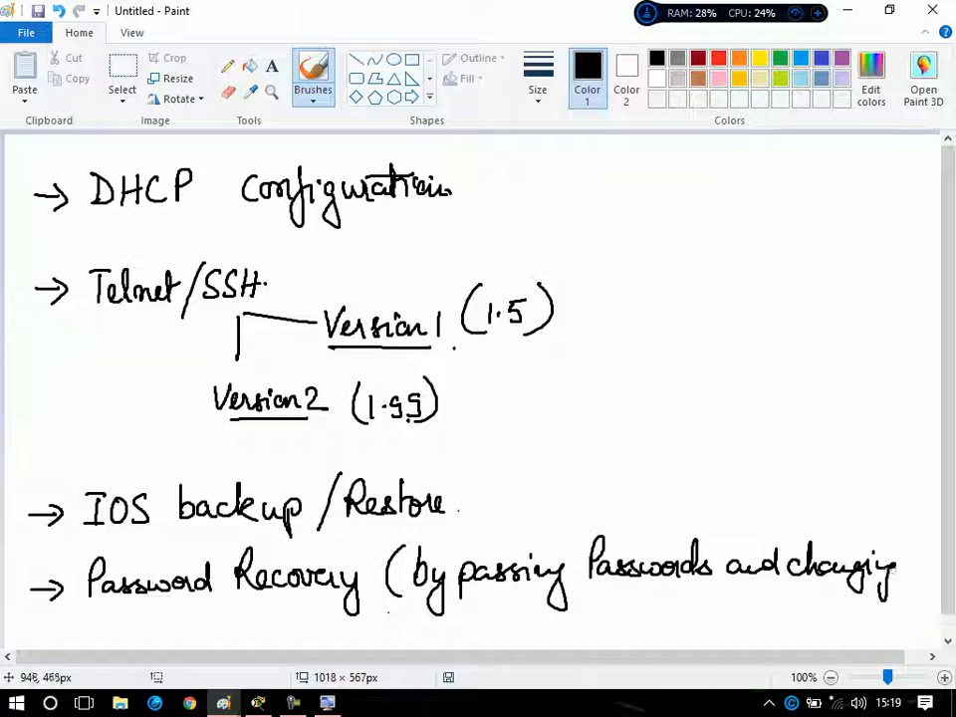
mouse_move(677, 601)
mouse_down()
mouse_move(676, 613)
mouse_move(687, 615)
mouse_up()
drag(678, 600, 703, 600)
drag(897, 529, 906, 601)
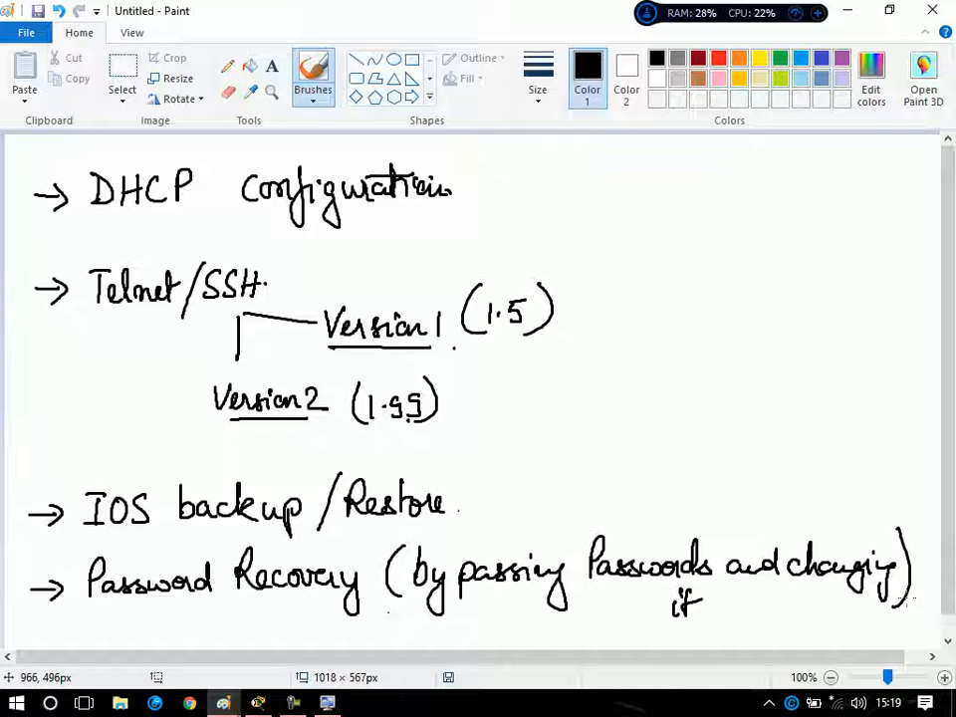